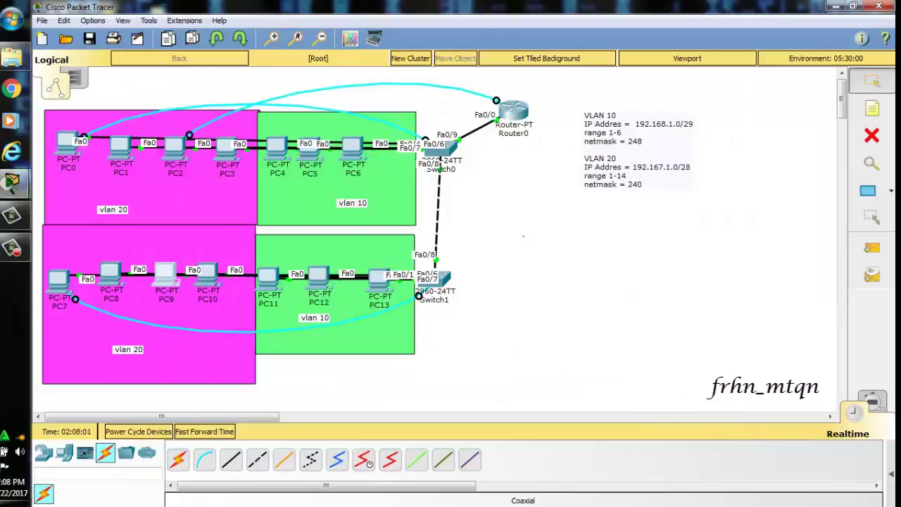
- Check the IP configuration of PC9 and PC0 in VLAN 20
{"action": "left_click", "coordinate": [166, 275]}
{"action": "left_click", "coordinate": [271, 119]}
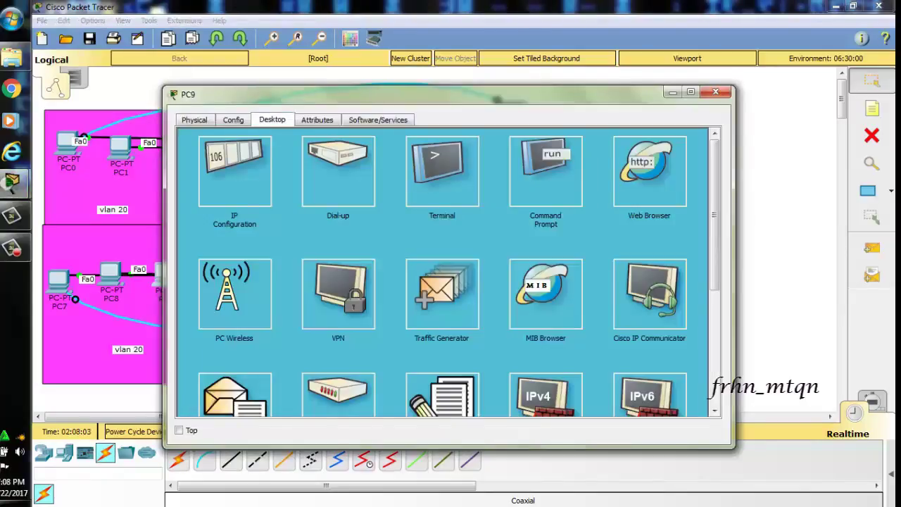
{"action": "left_click", "coordinate": [233, 169]}
{"action": "left_click", "coordinate": [715, 93]}
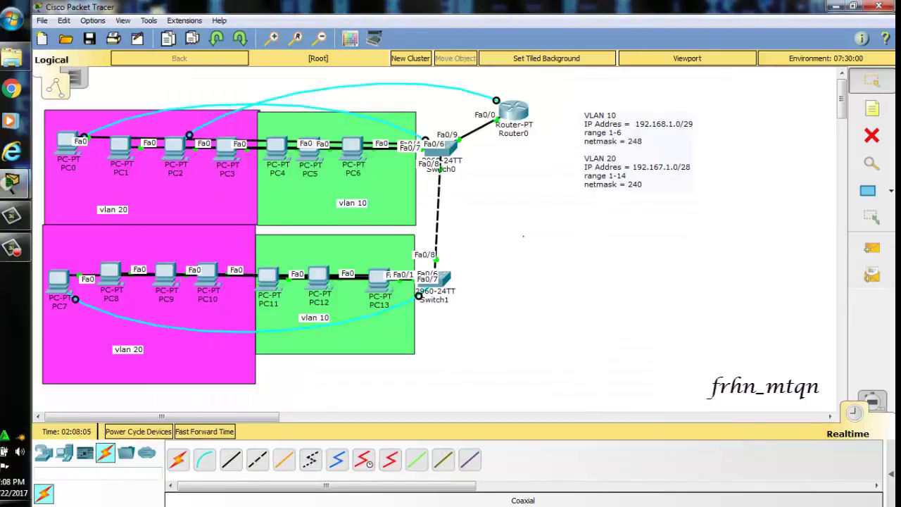
{"action": "left_click", "coordinate": [67, 144]}
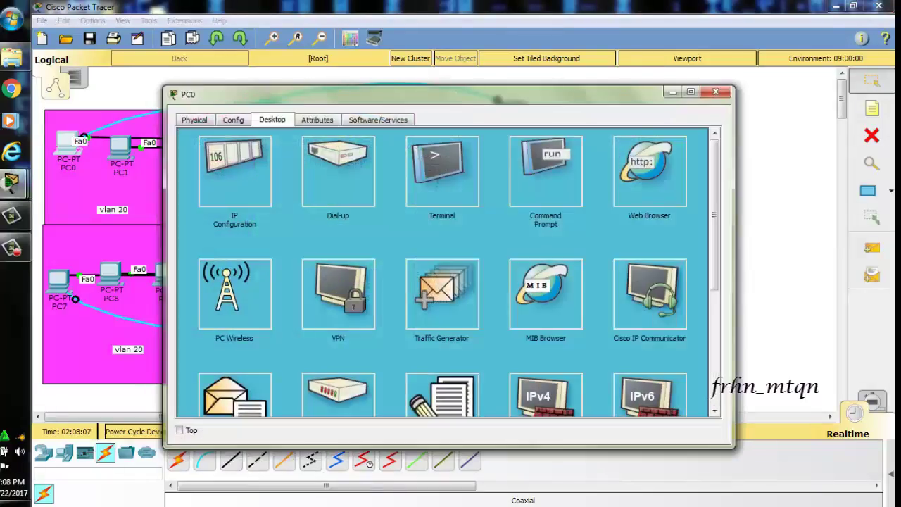
{"action": "left_click", "coordinate": [237, 171]}
{"action": "left_click", "coordinate": [703, 141]}
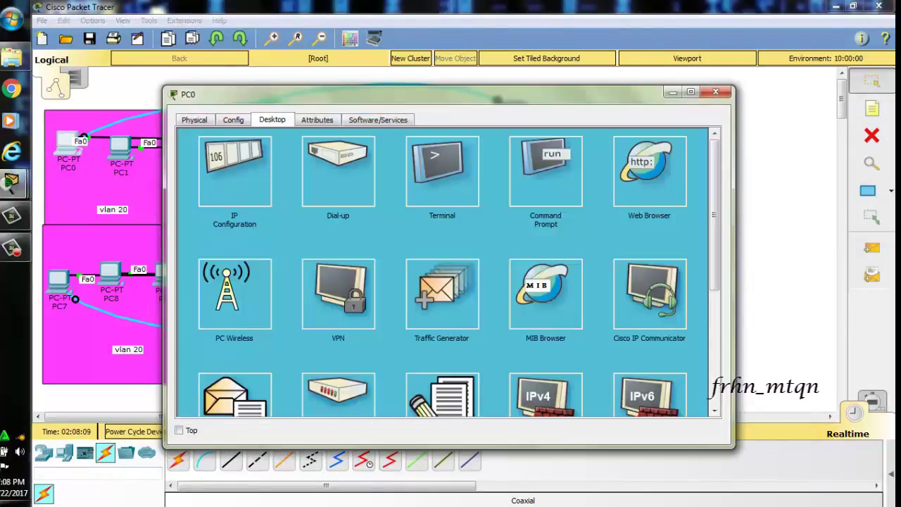
{"action": "left_click", "coordinate": [715, 92]}
- Check the IP configuration of PC4 in VLAN 10
{"action": "left_click", "coordinate": [278, 146]}
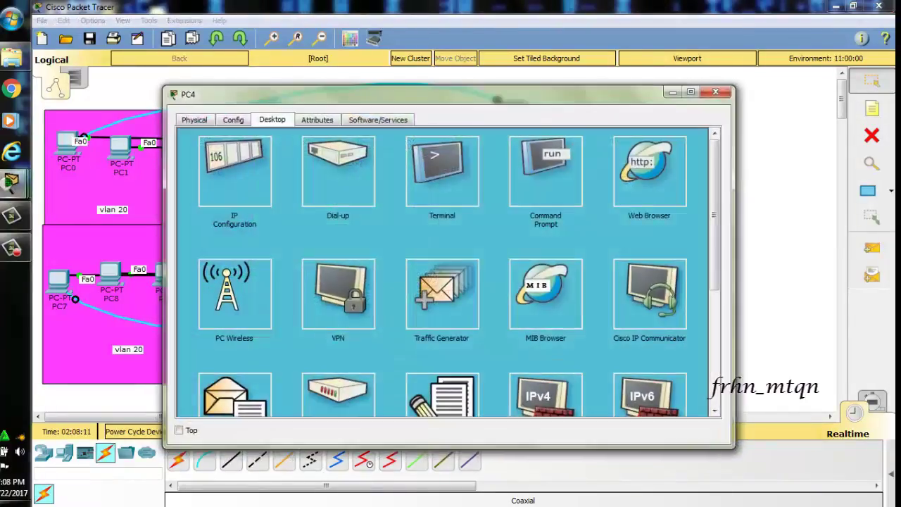
{"action": "left_click", "coordinate": [237, 171]}
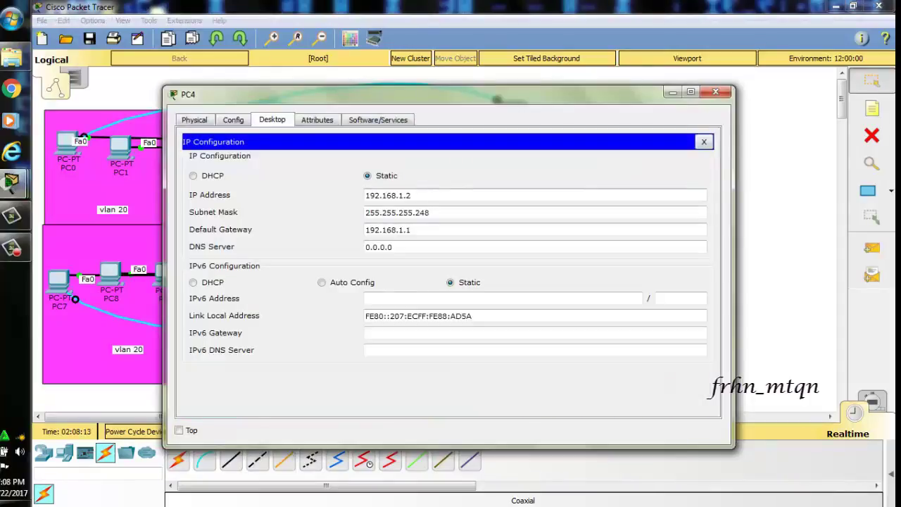
{"action": "left_click", "coordinate": [703, 141]}
{"action": "left_click", "coordinate": [715, 91]}
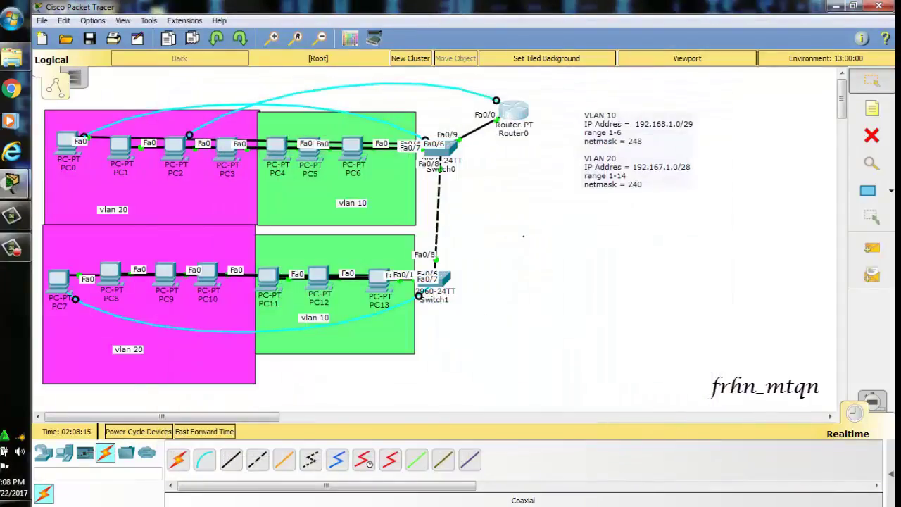
- Move Router0 slightly away from Switch0 and shift the VLAN addressing note up beside the router
{"action": "left_click_drag", "start_coordinate": [513, 110], "coordinate": [531, 99]}
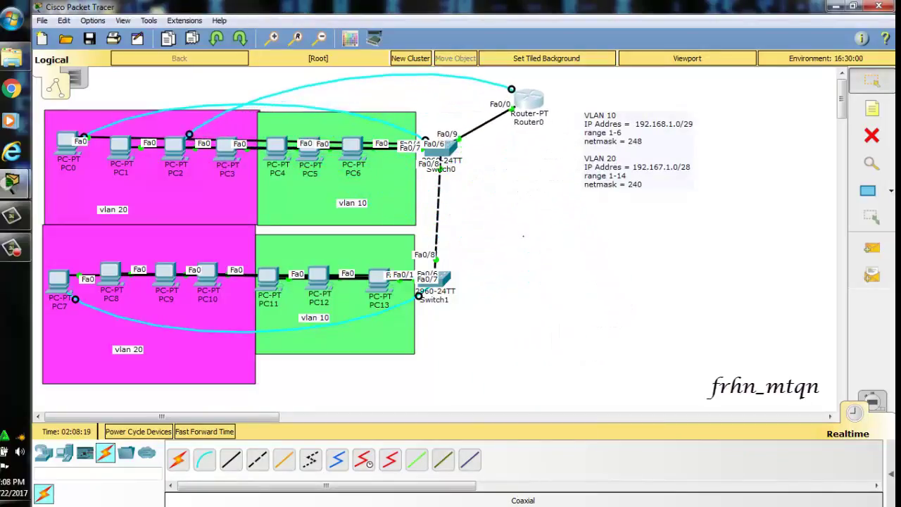
{"action": "left_click", "coordinate": [605, 133]}
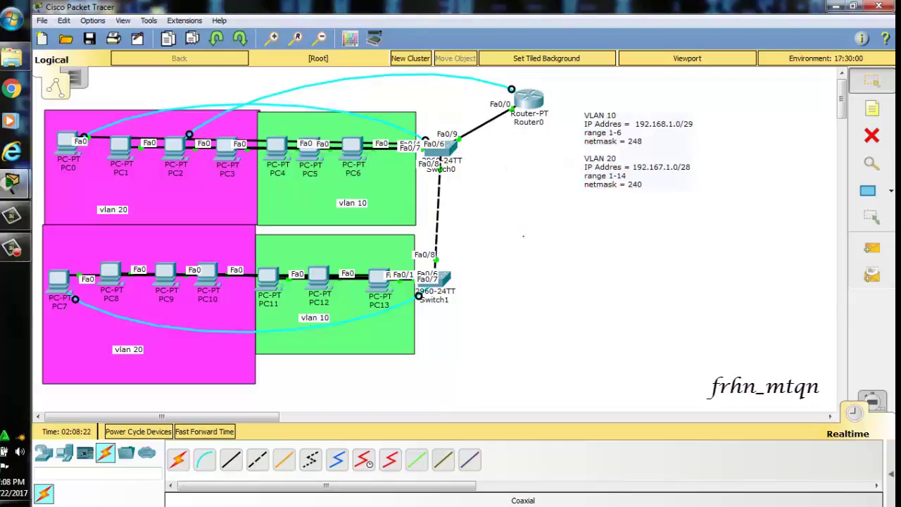
{"action": "left_click_drag", "start_coordinate": [605, 134], "coordinate": [592, 99]}
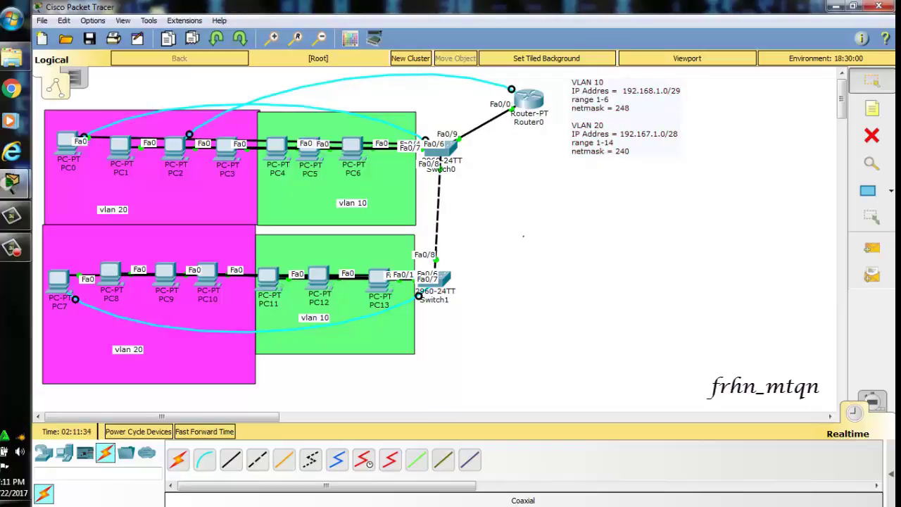
{"action": "mouse_move", "coordinate": [528, 98]}
{"action": "left_mouse_down"}
{"action": "mouse_move", "coordinate": [527, 152]}
{"action": "mouse_move", "coordinate": [510, 111]}
{"action": "mouse_move", "coordinate": [530, 102]}
{"action": "left_mouse_up"}
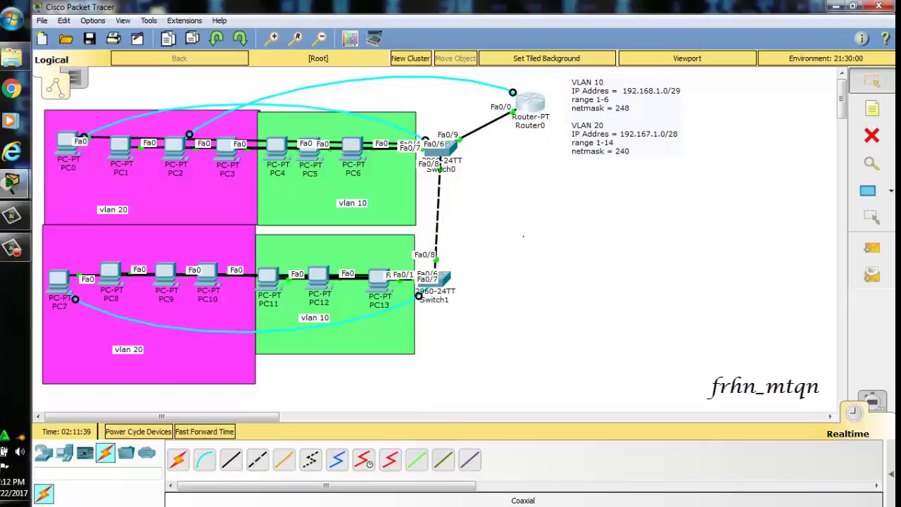
- Narrow PC2's window so the VLAN note stays visible and open its terminal to Router0's console with the default port settings
{"action": "left_click", "coordinate": [175, 144]}
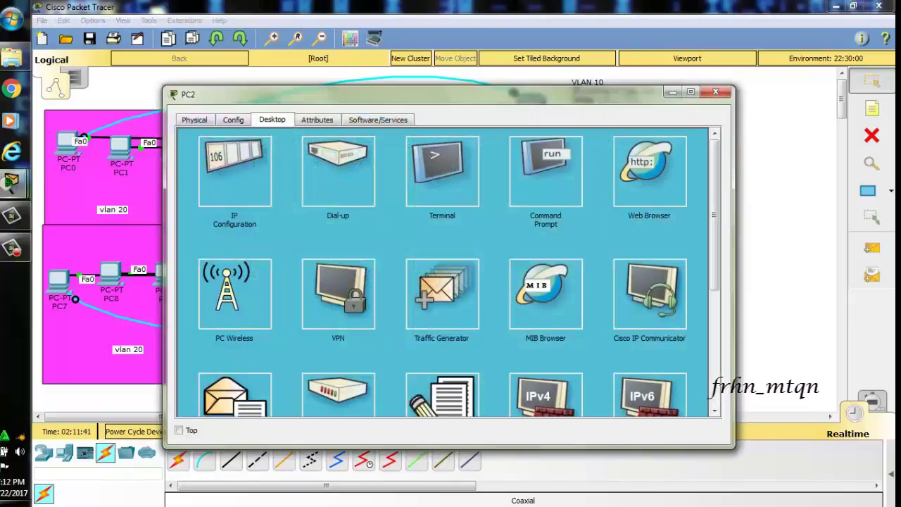
{"action": "left_click_drag", "start_coordinate": [734, 239], "coordinate": [527, 237]}
{"action": "left_click_drag", "start_coordinate": [422, 94], "coordinate": [378, 75]}
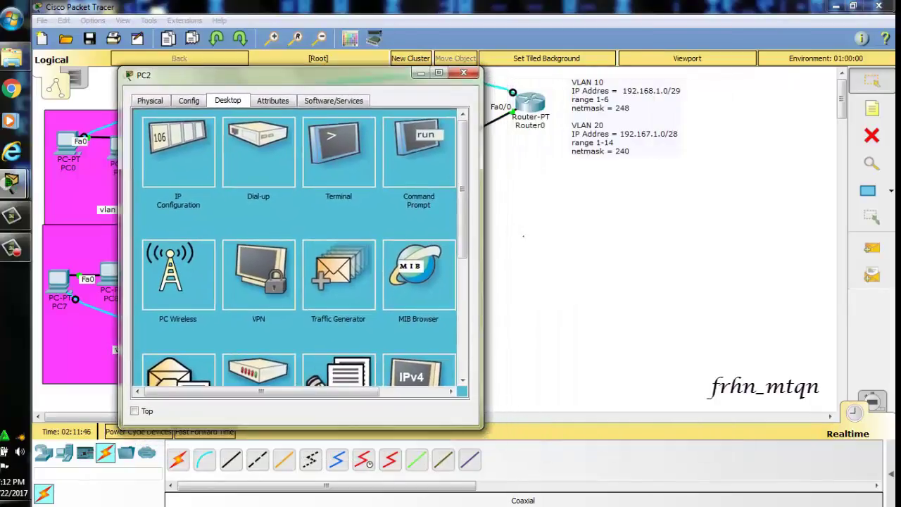
{"action": "left_click", "coordinate": [338, 145]}
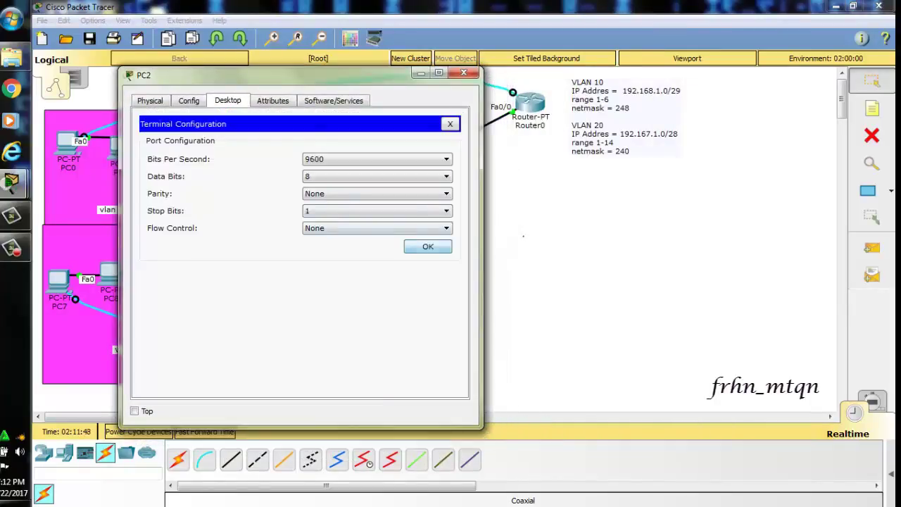
{"action": "left_click", "coordinate": [425, 245]}
{"action": "key", "text": "Return"}
{"action": "key", "text": "Return"}
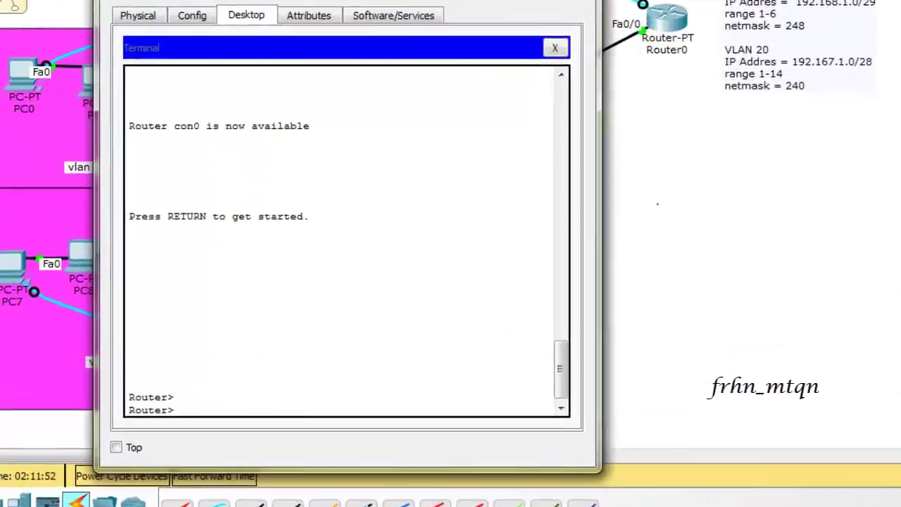
{"action": "key", "text": "Return"}
{"action": "key", "text": "Return"}
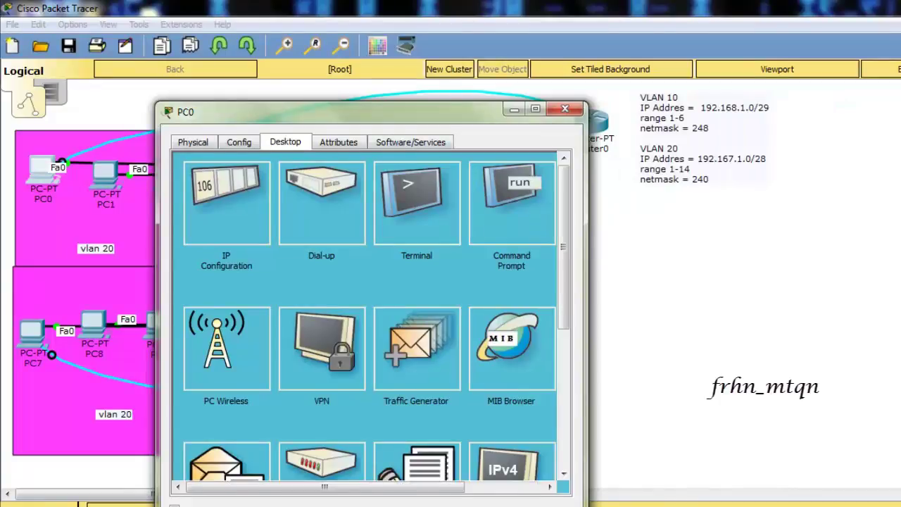
- Open PC0's terminal to Switch0's console with the default port settings, keeping the window clear of the VLAN note
{"action": "left_click_drag", "start_coordinate": [352, 111], "coordinate": [222, 98]}
{"action": "left_click", "coordinate": [286, 188]}
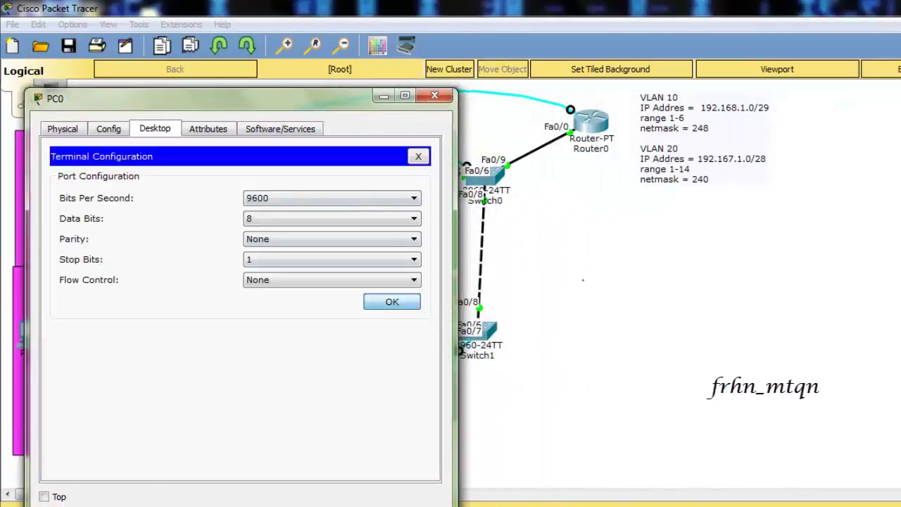
{"action": "left_click", "coordinate": [390, 302]}
{"action": "key", "text": "Return"}
{"action": "key", "text": "Return"}
- Enter privileged mode with en and global configuration mode with conf t on Switch0
{"action": "type", "text": "en"}
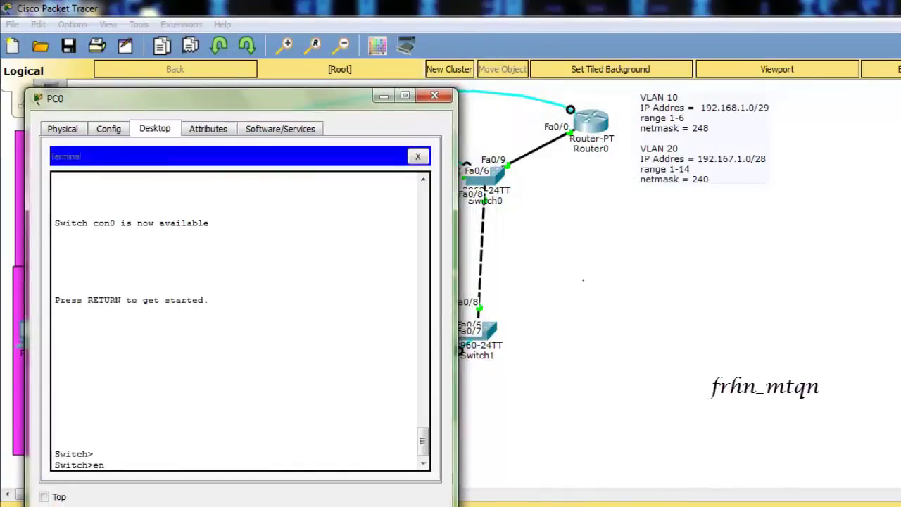
{"action": "key", "text": "Return"}
{"action": "key", "text": "Return"}
{"action": "type", "text": "conf t"}
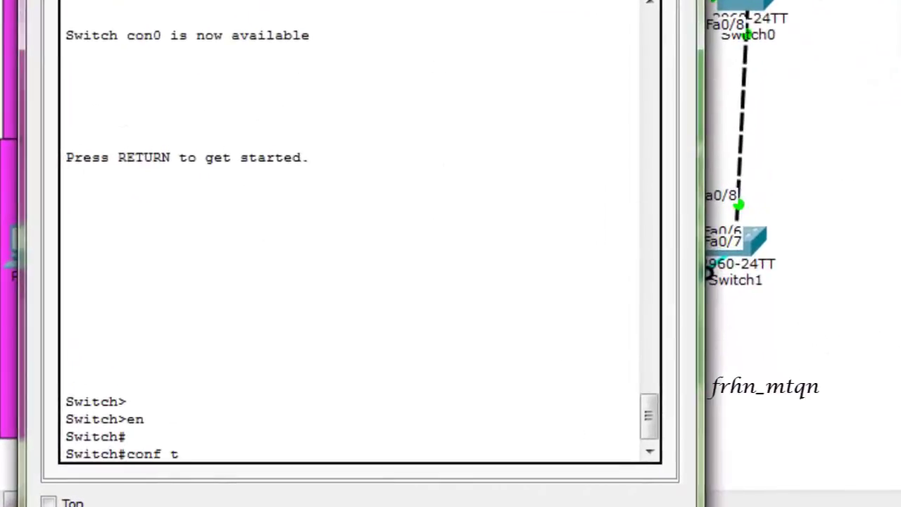
{"action": "key", "text": "Return"}
{"action": "key", "text": "Return"}
{"action": "key", "text": "Return"}
{"action": "key", "text": "Return"}
{"action": "key", "text": "Return"}
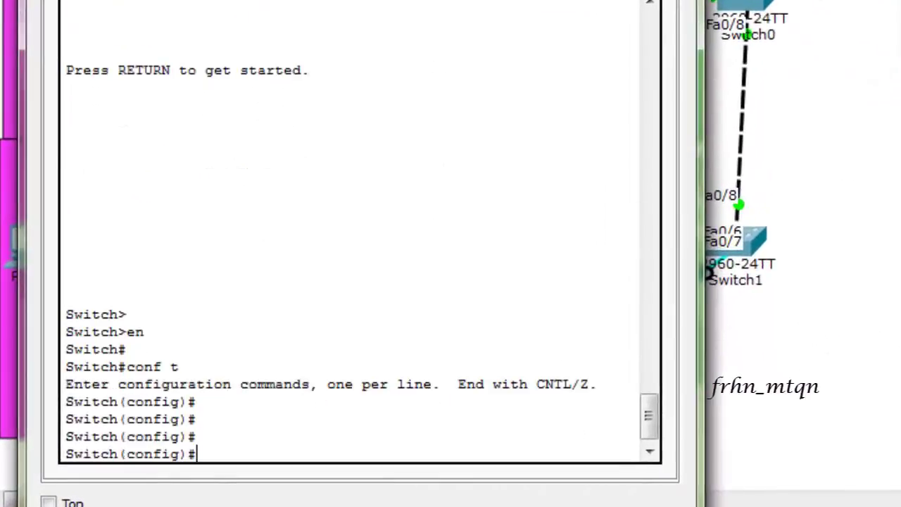
- List Switch0's VLANs with do sh vlan br and examine the names of VLANs 10 and 20
{"action": "type", "text": "do sh"}
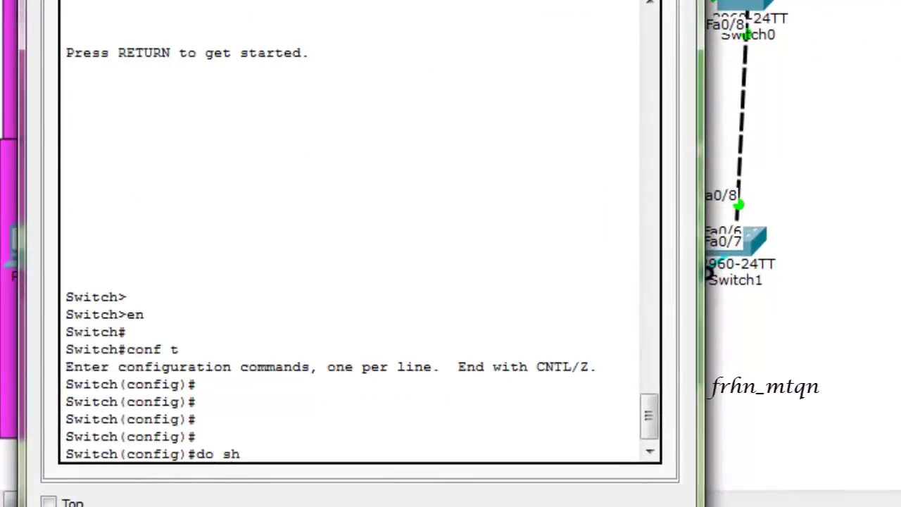
{"action": "type", "text": " vlan br"}
{"action": "key", "text": "Return"}
{"action": "key", "text": "Return"}
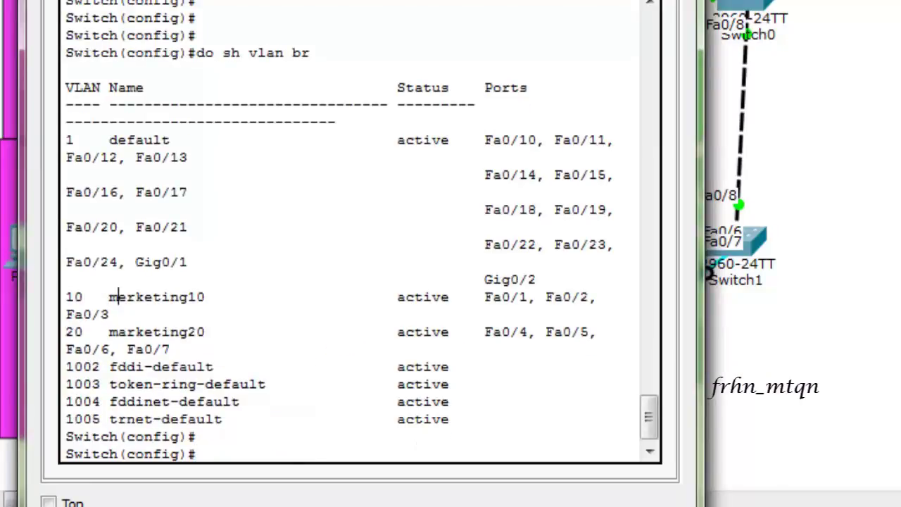
{"action": "left_click_drag", "start_coordinate": [117, 297], "coordinate": [205, 297]}
{"action": "left_click_drag", "start_coordinate": [101, 332], "coordinate": [215, 331]}
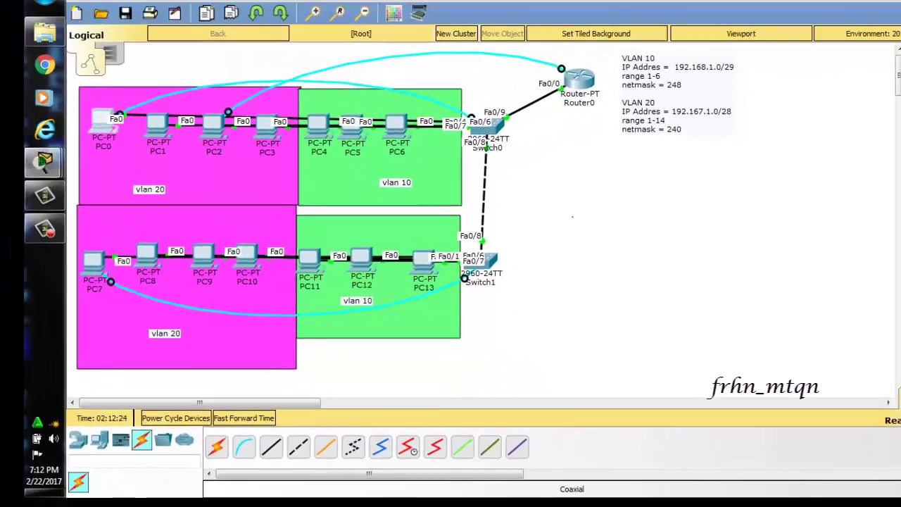
- Return to PC2's terminal and bring up Router0's command prompt, with the window moved clear of the VLAN note
{"action": "left_click", "coordinate": [214, 125]}
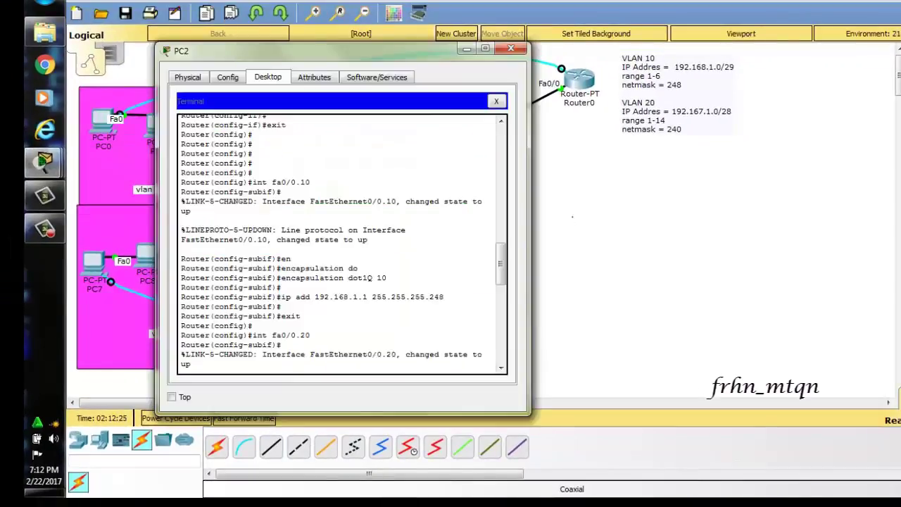
{"action": "left_click_drag", "start_coordinate": [321, 50], "coordinate": [276, 49]}
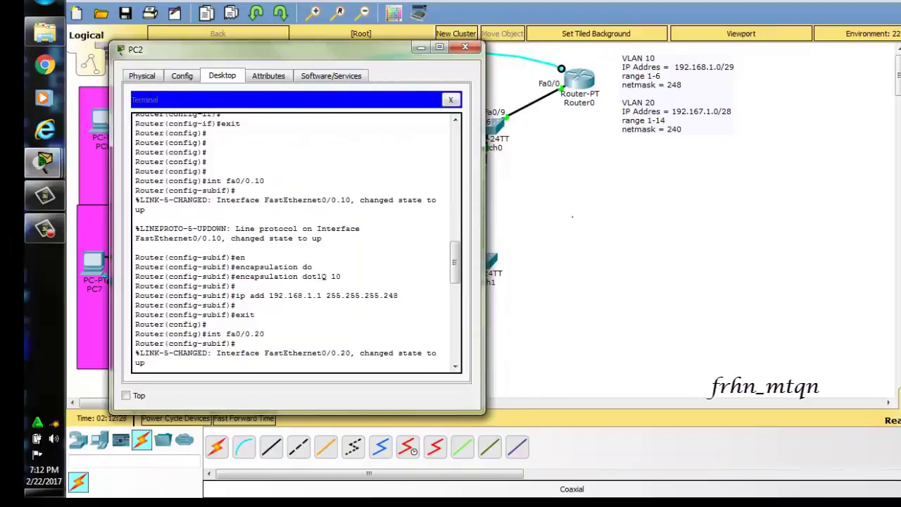
{"action": "key", "text": "Return"}
{"action": "key", "text": "Return"}
{"action": "key", "text": "Return"}
{"action": "key", "text": "Return"}
{"action": "key", "text": "Return"}
{"action": "key", "text": "Return"}
{"action": "key", "text": "Return"}
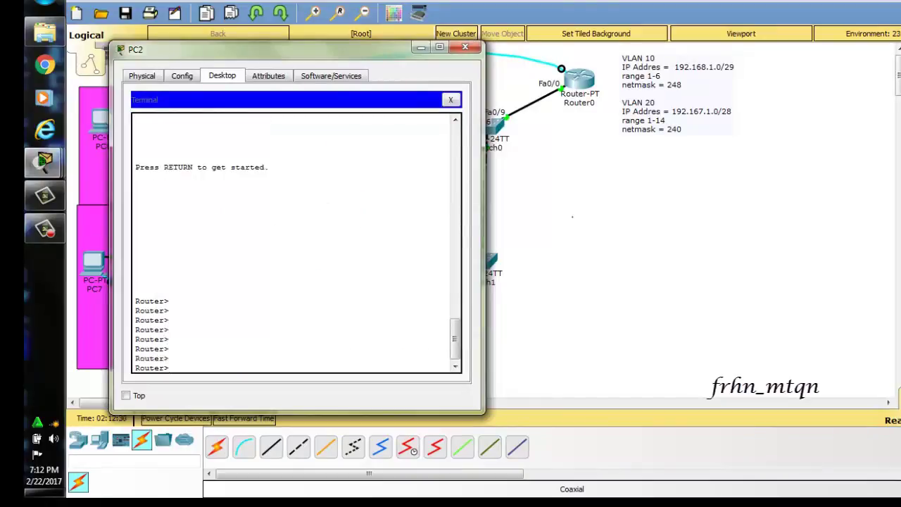
- Enter privileged mode with en and global configuration mode with conf t on Router0
{"action": "type", "text": "en"}
{"action": "key", "text": "Return"}
{"action": "type", "text": "conf t'"}
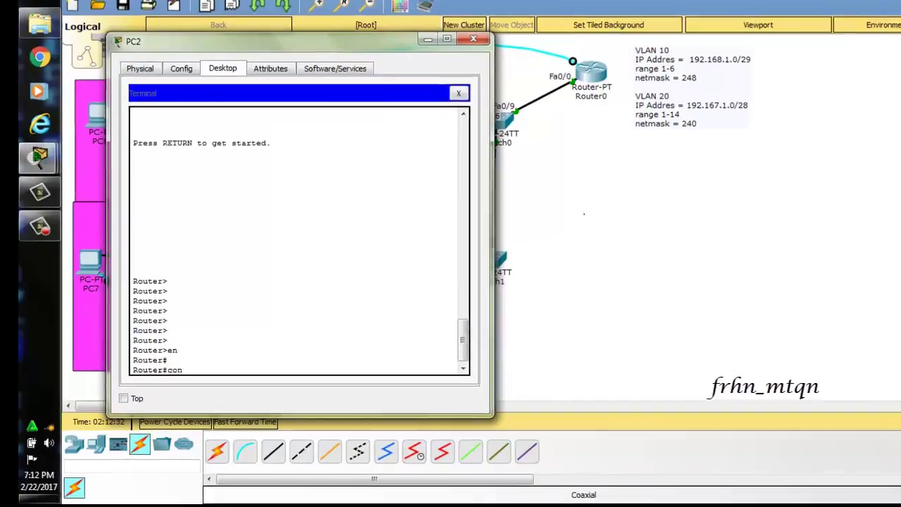
{"action": "key", "text": "Return"}
{"action": "key", "text": "Return"}
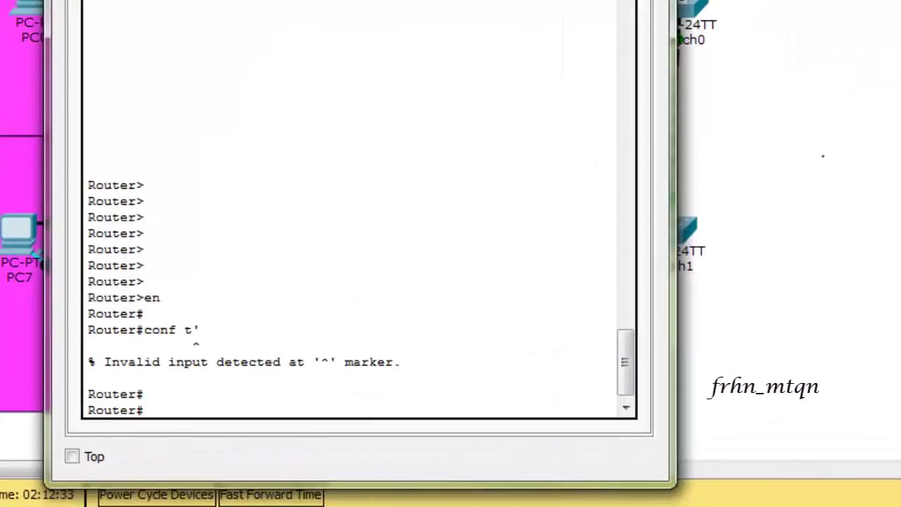
{"action": "key", "text": "Return"}
{"action": "type", "text": "conf t"}
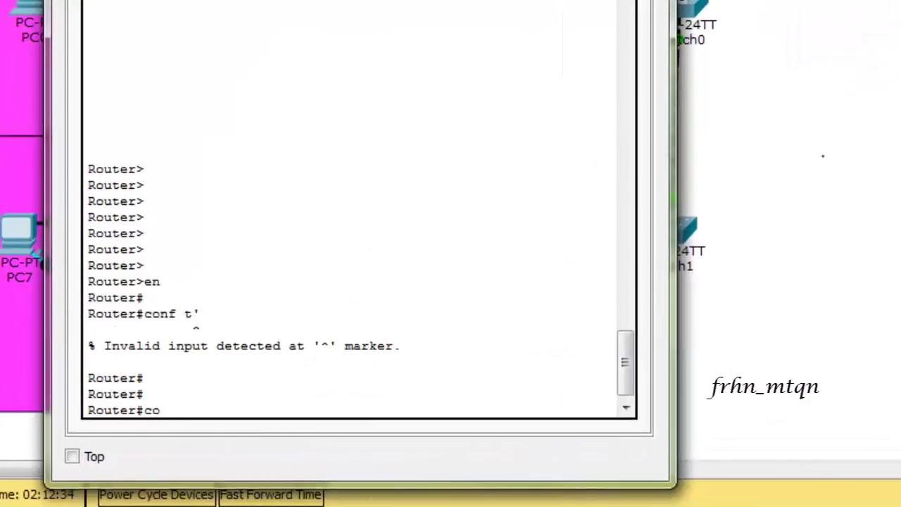
{"action": "key", "text": "Return"}
{"action": "key", "text": "Return"}
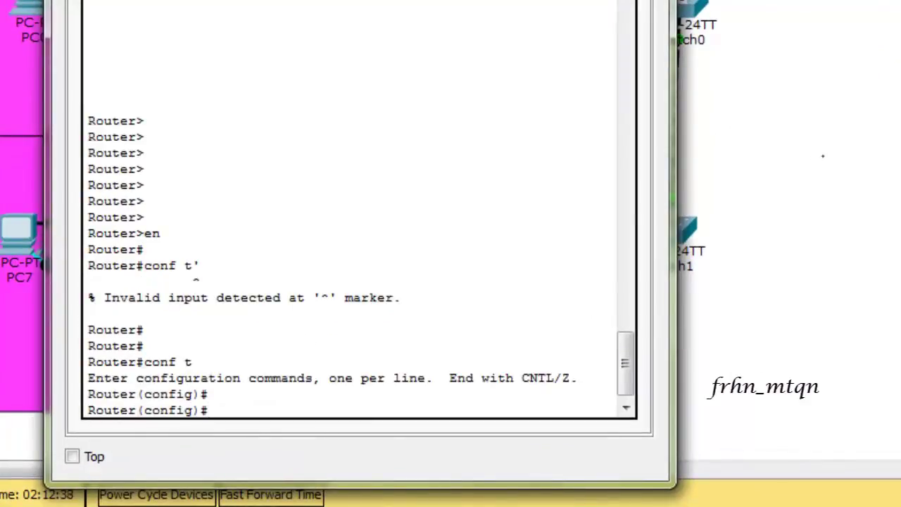
- Create a DHCP pool named marketing10 on Router0 with ip dhcp pool marketing10
{"action": "type", "text": "ip dhcp po"}
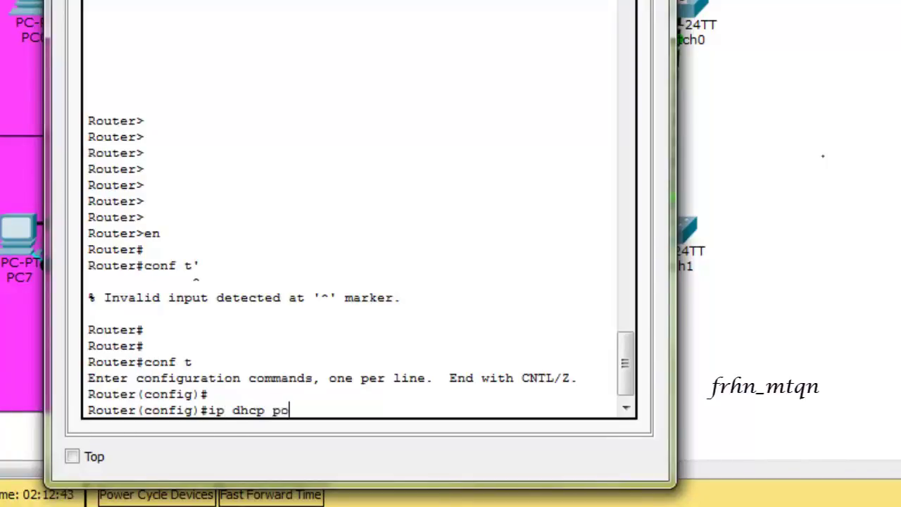
{"action": "type", "text": "ol"}
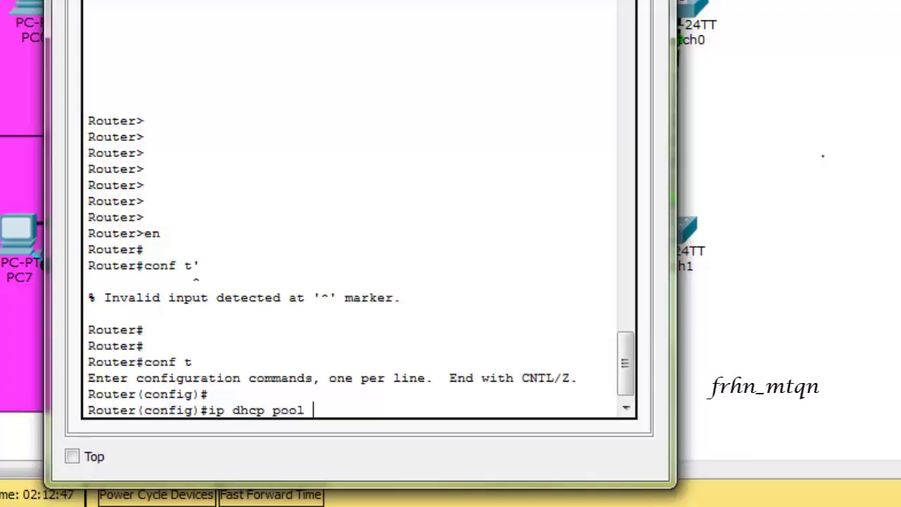
{"action": "type", "text": " marketing"}
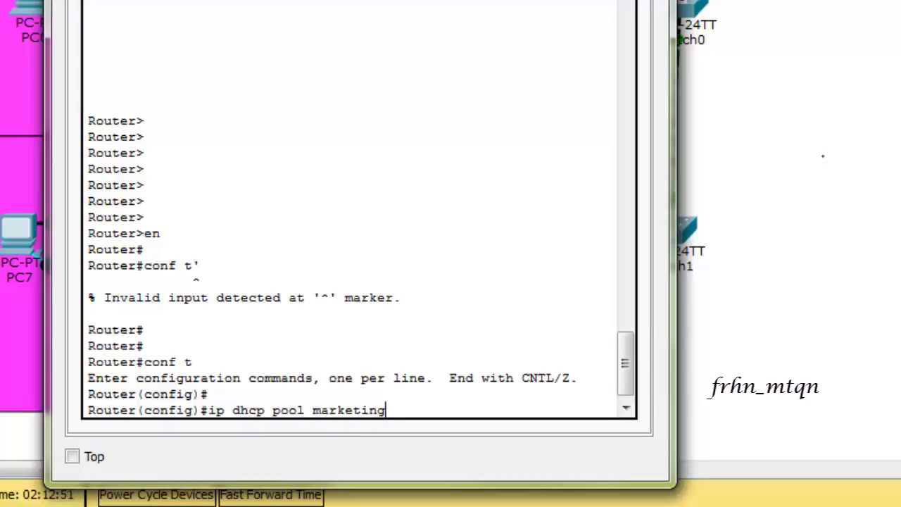
{"action": "type", "text": "10"}
{"action": "double_click", "coordinate": [338, 410]}
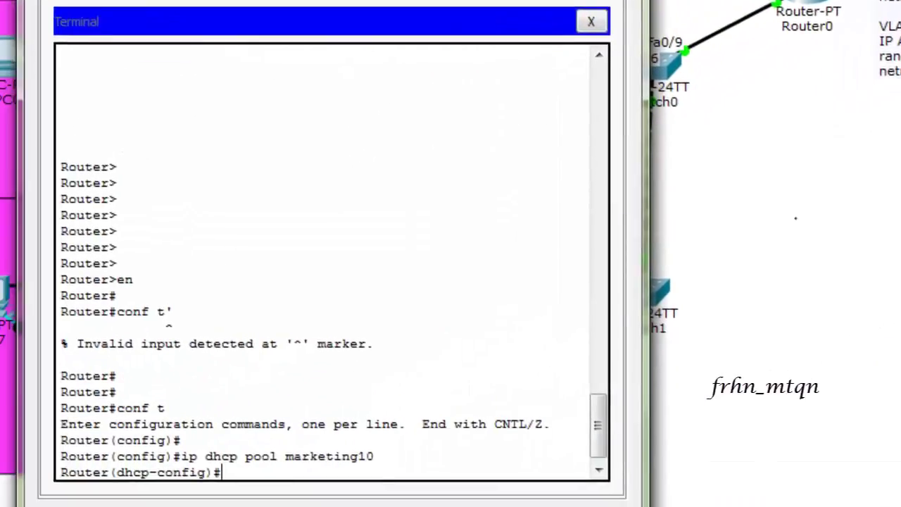
- Assign the network 192.168.1.0 with mask 255.255.255.248 to the marketing10 pool, following the VLAN 10 note in the workspace
{"action": "type", "text": "network"}
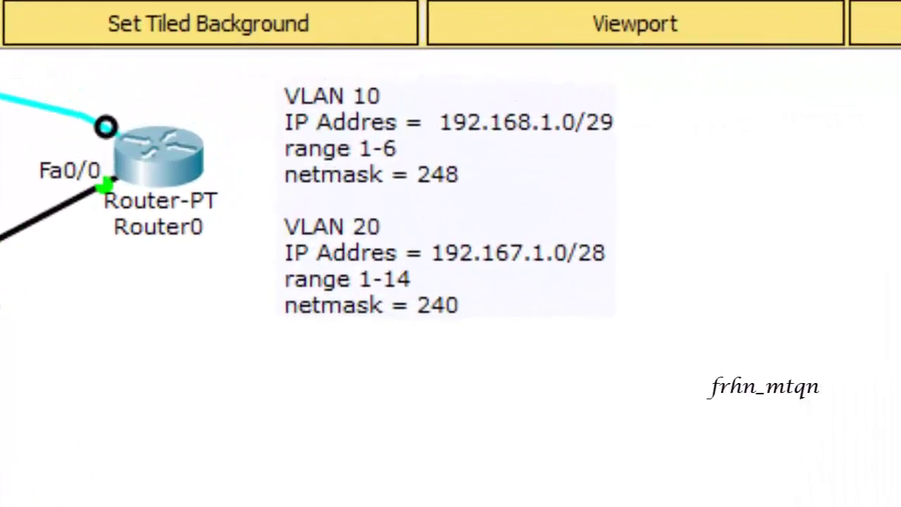
{"action": "left_click", "coordinate": [285, 97]}
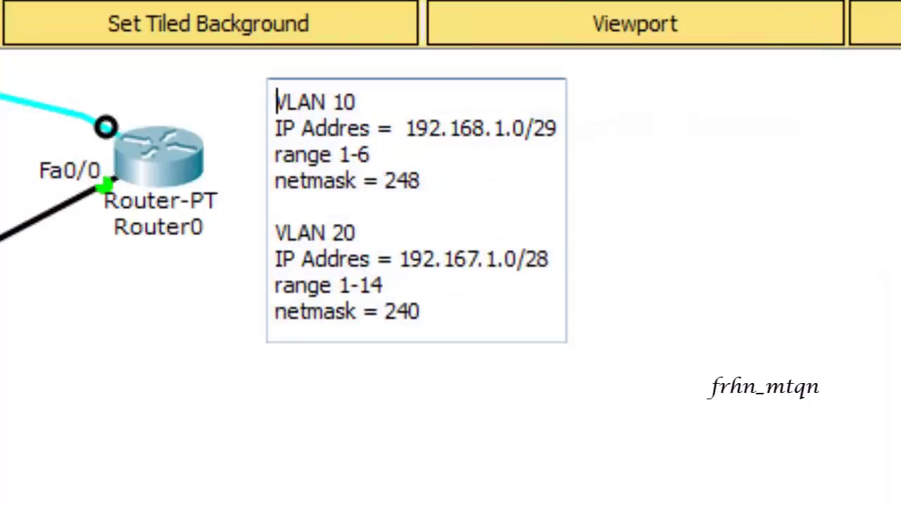
{"action": "key", "text": "Escape"}
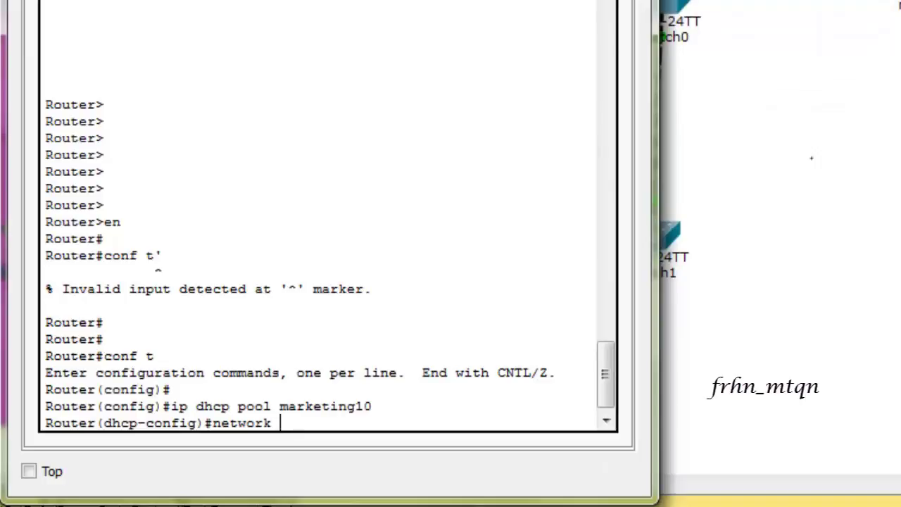
{"action": "type", "text": "192"}
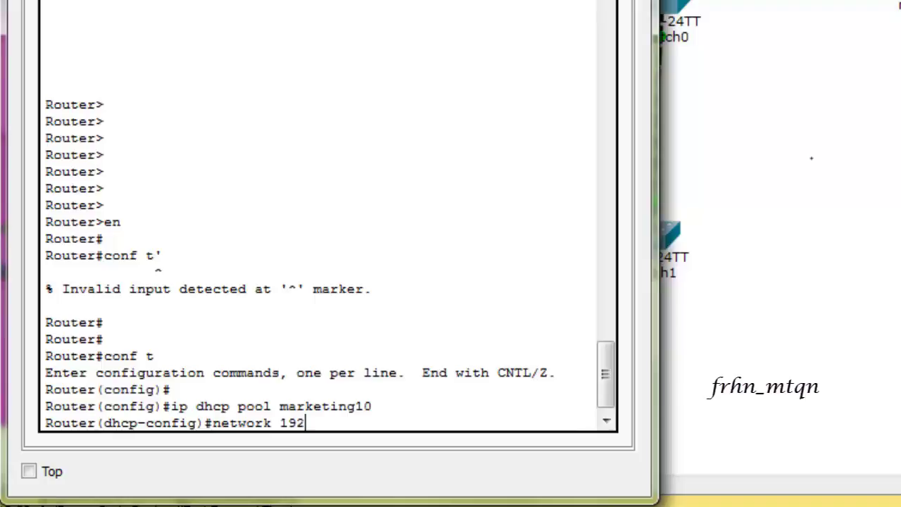
{"action": "type", "text": ".168.1.0 255.25"}
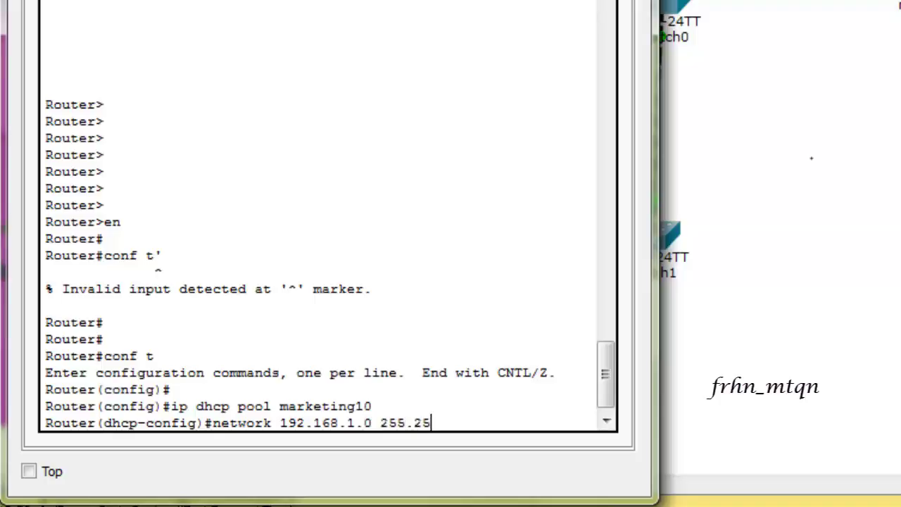
{"action": "type", "text": "5.255.248"}
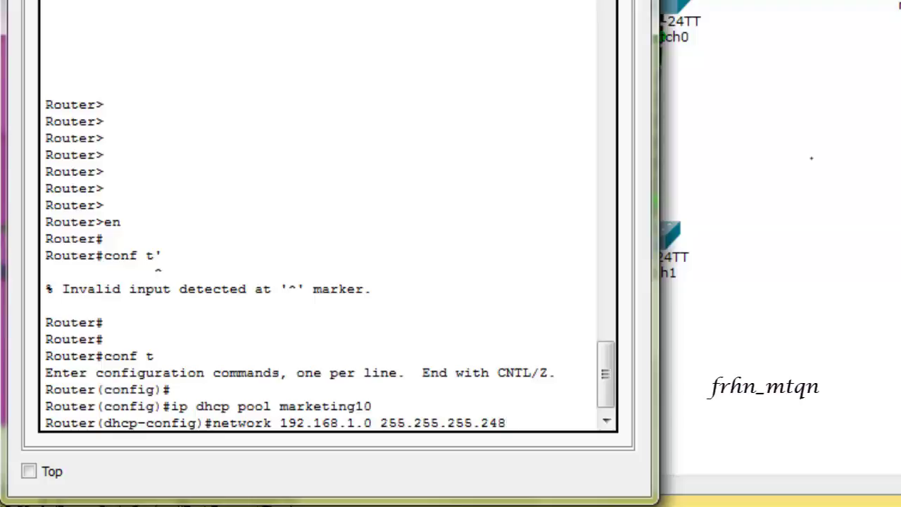
{"action": "key", "text": "Return"}
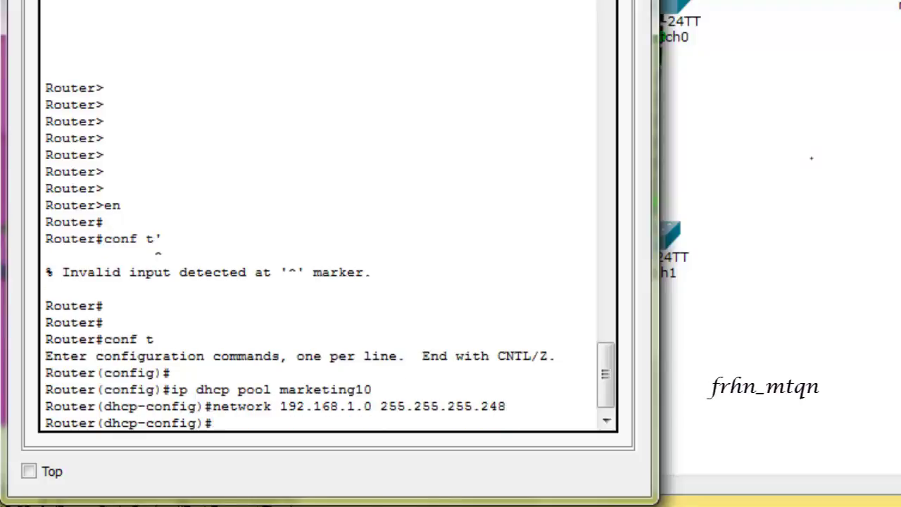
- Set the marketing10 pool's default gateway with default-router 192.168.1.1
{"action": "type", "text": "de"}
{"action": "key", "text": "Tab"}
{"action": "type", "text": "f"}
{"action": "key", "text": "Tab"}
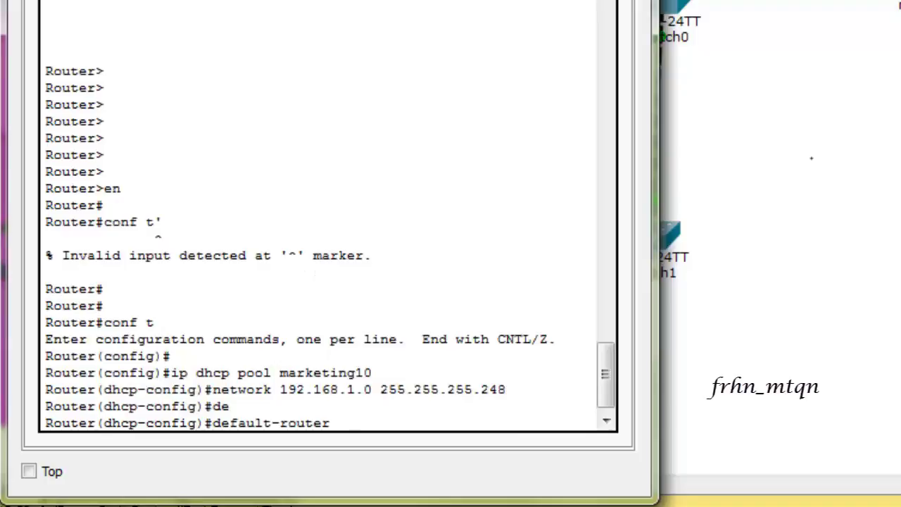
{"action": "type", "text": "192.168.1.1"}
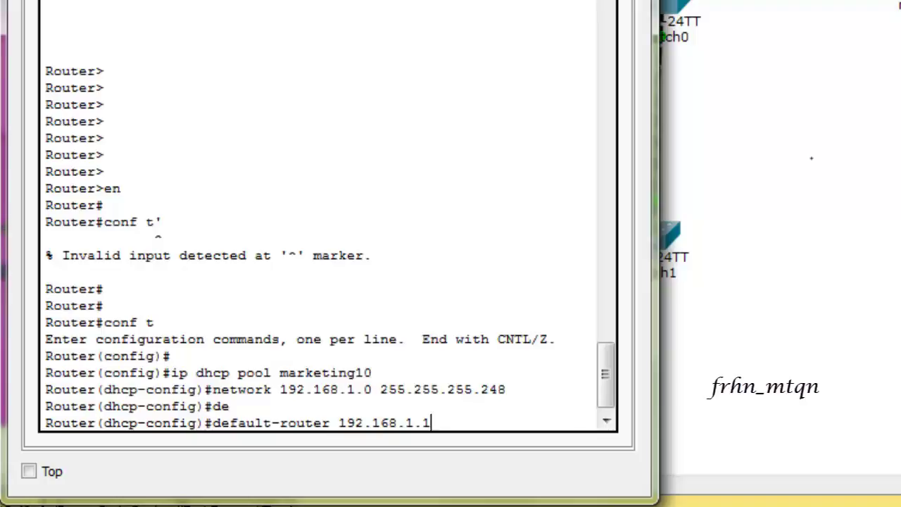
{"action": "key", "text": "Return"}
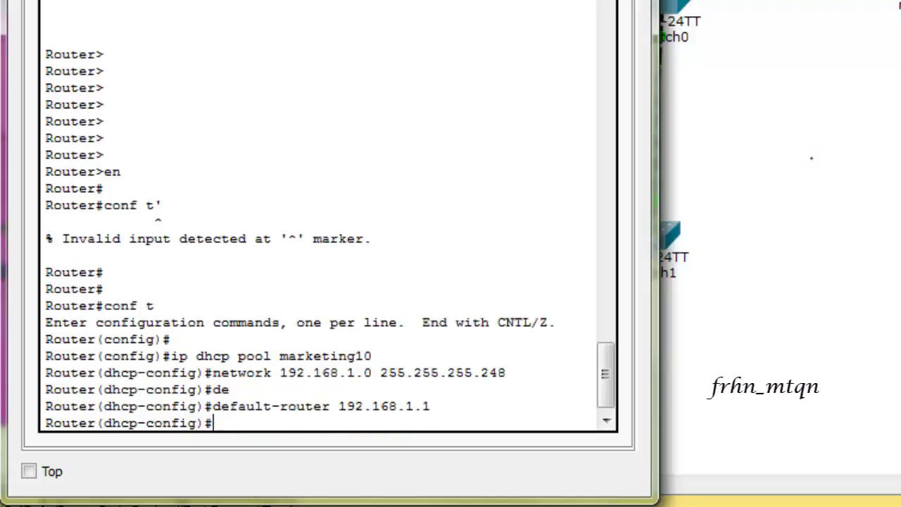
{"action": "type", "text": "dns 8.8.8.8"}
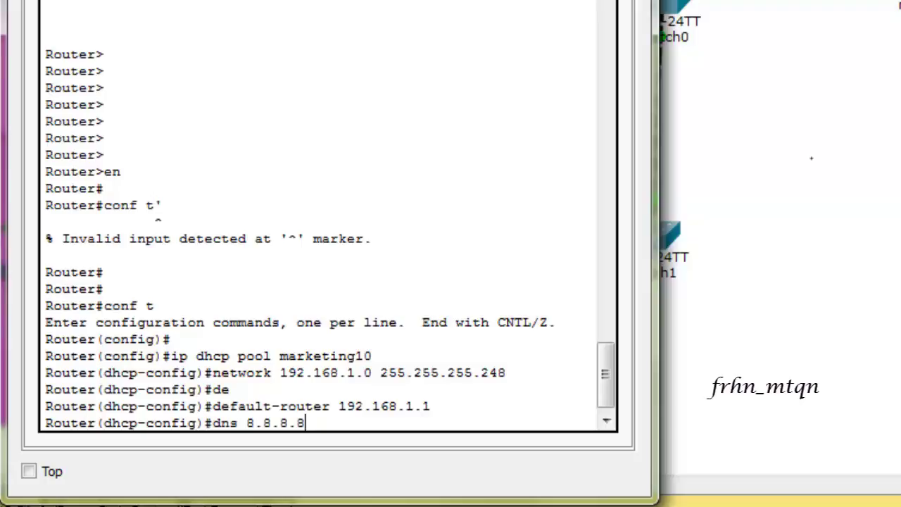
{"action": "left_click_drag", "start_coordinate": [247, 422], "coordinate": [305, 423]}
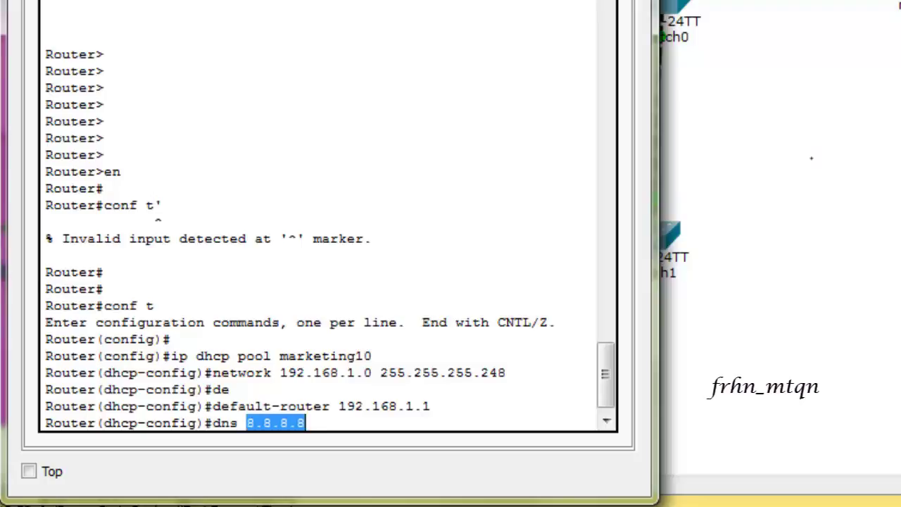
{"action": "left_click", "coordinate": [305, 422]}
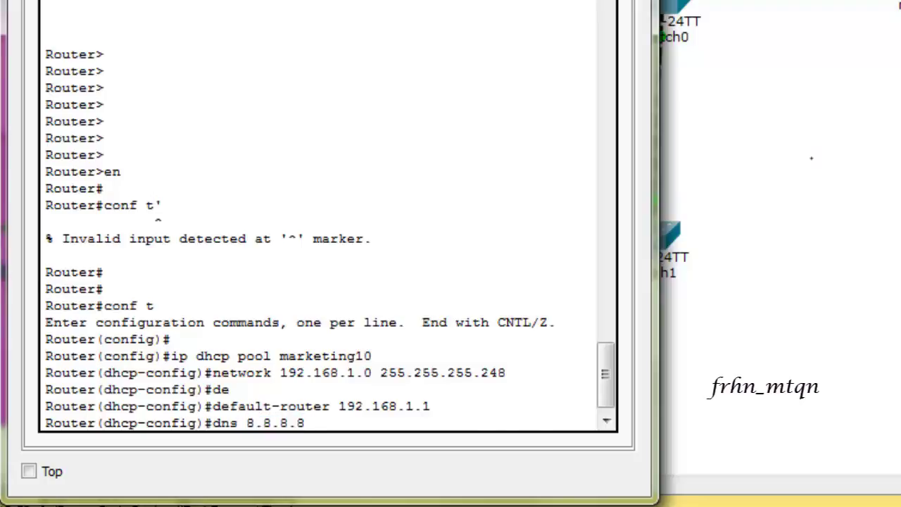
{"action": "left_click_drag", "start_coordinate": [239, 422], "coordinate": [205, 422]}
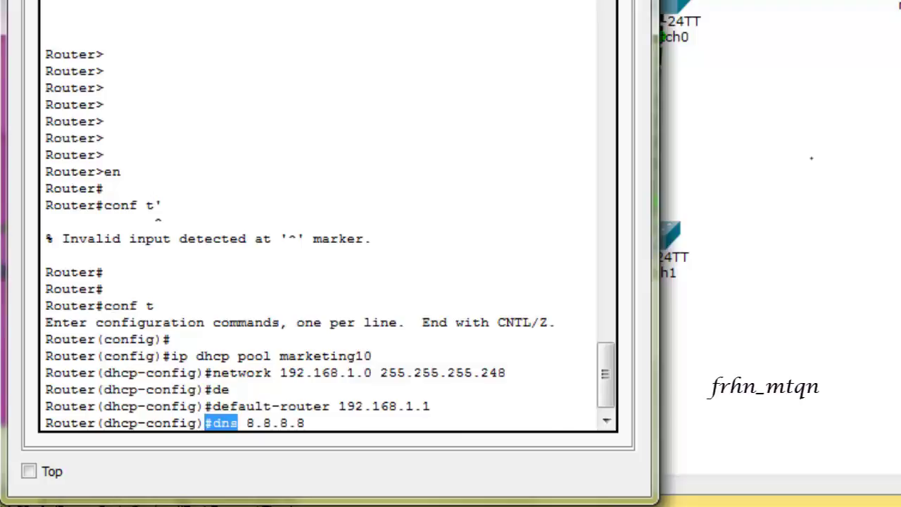
{"action": "key", "text": "ctrl+c"}
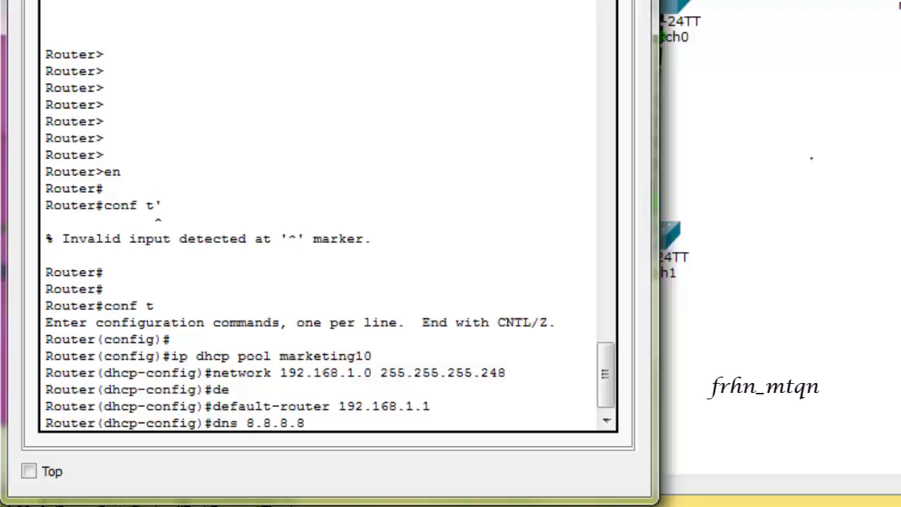
{"action": "type", "text": "-server"}
{"action": "key", "text": "BackSpace"}
{"action": "key", "text": "BackSpace"}
{"action": "key", "text": "BackSpace"}
{"action": "key", "text": "BackSpace"}
{"action": "key", "text": "BackSpace"}
{"action": "key", "text": "BackSpace"}
{"action": "key", "text": "BackSpace"}
{"action": "key", "text": "BackSpace"}
{"action": "key", "text": "BackSpace"}
{"action": "key", "text": "BackSpace"}
{"action": "key", "text": "BackSpace"}
{"action": "key", "text": "BackSpace"}
{"action": "key", "text": "BackSpace"}
{"action": "key", "text": "BackSpace"}
{"action": "key", "text": "BackSpace"}
{"action": "key", "text": "BackSpace"}
- Set the marketing10 pool's DNS server with dns-server 8.8.8.8
{"action": "type", "text": "n"}
{"action": "key", "text": "Tab"}
{"action": "key", "text": "Tab"}
{"action": "key", "text": "BackSpace"}
{"action": "type", "text": "s"}
{"action": "key", "text": "Tab"}
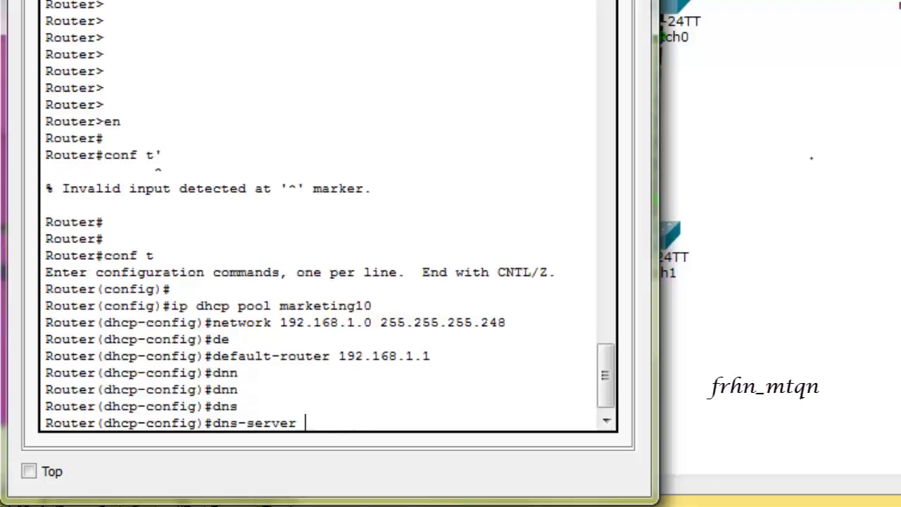
{"action": "type", "text": "8.8.8.8"}
{"action": "left_click_drag", "start_coordinate": [305, 422], "coordinate": [364, 423]}
{"action": "left_click", "coordinate": [364, 422]}
{"action": "key", "text": "Return"}
- Leave the marketing10 pool's configuration with exit to return to Router0's global configuration mode
{"action": "key", "text": "Return"}
{"action": "type", "text": "exit"}
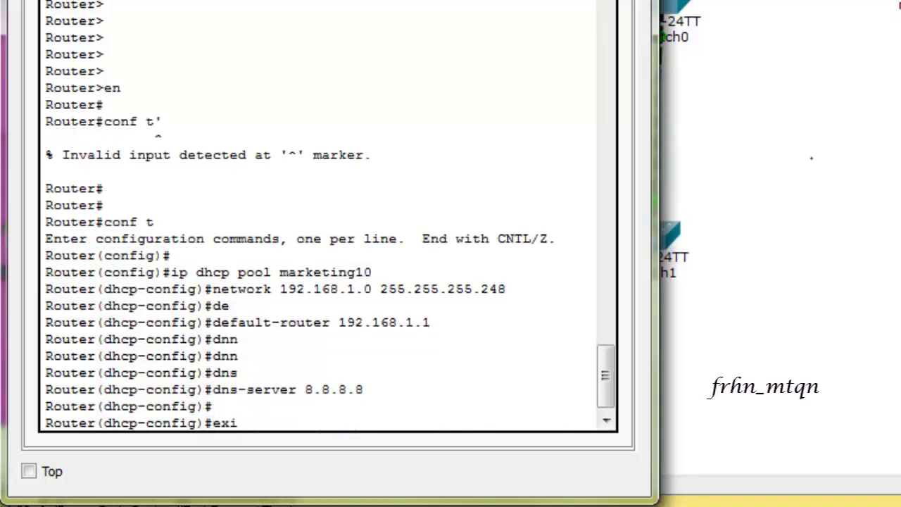
{"action": "key", "text": "Return"}
{"action": "key", "text": "Return"}
{"action": "key", "text": "Return"}
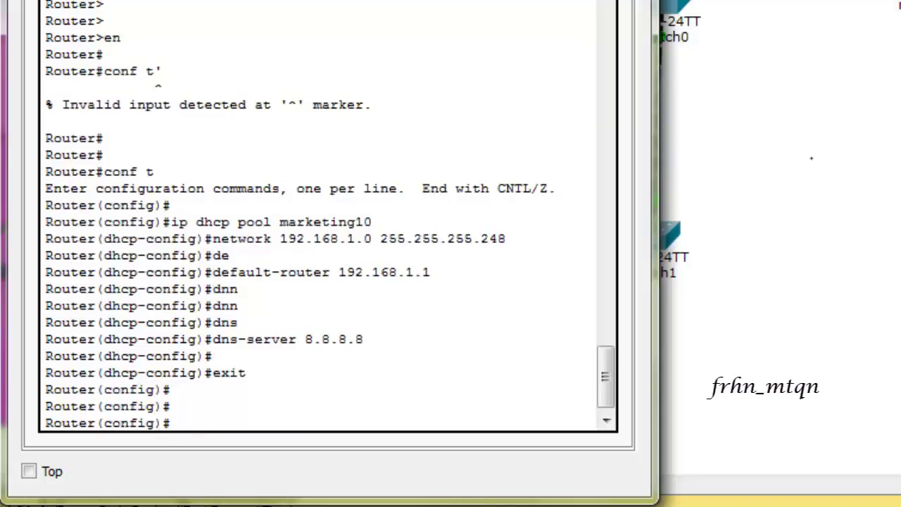
- Review the pool name, network, default-router and dns-server commands entered for marketing10
{"action": "left_click_drag", "start_coordinate": [172, 222], "coordinate": [371, 222]}
{"action": "left_click_drag", "start_coordinate": [272, 222], "coordinate": [371, 222]}
{"action": "left_click", "coordinate": [373, 222]}
{"action": "left_click_drag", "start_coordinate": [204, 238], "coordinate": [505, 238]}
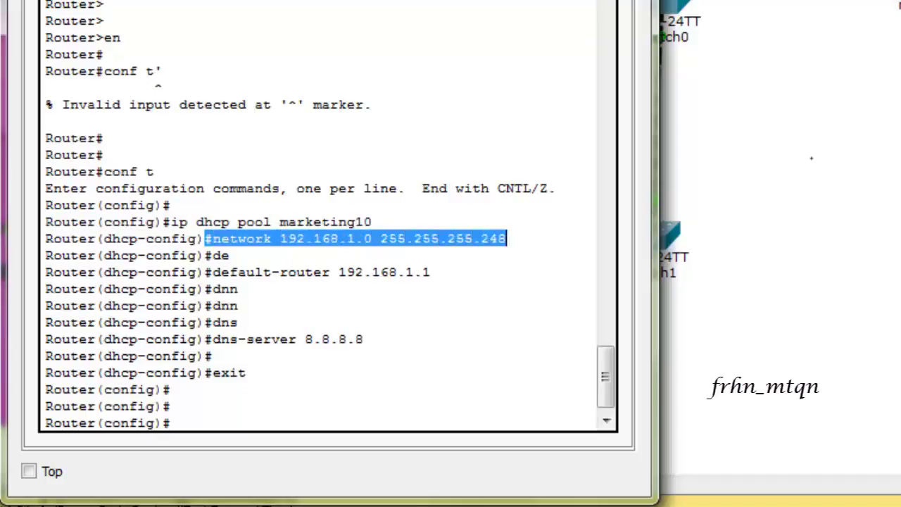
{"action": "left_click", "coordinate": [506, 239]}
{"action": "left_click_drag", "start_coordinate": [204, 272], "coordinate": [431, 272]}
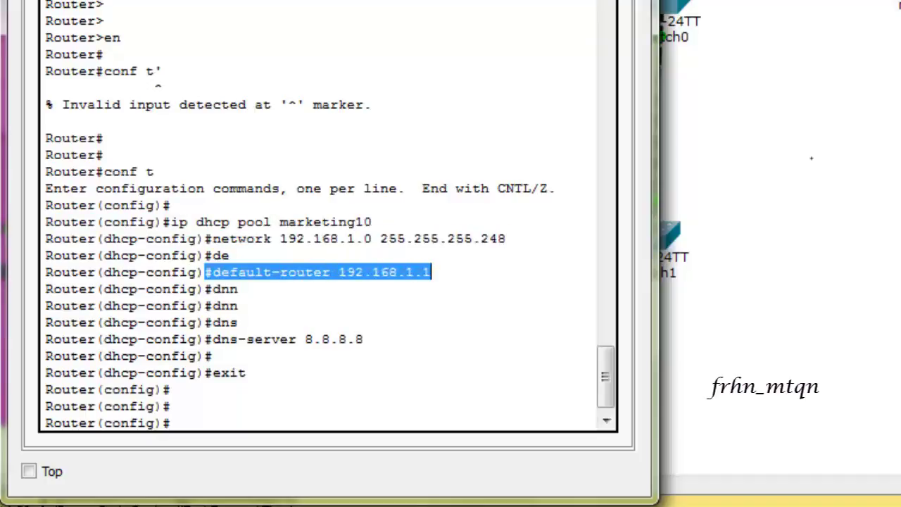
{"action": "left_click", "coordinate": [431, 272]}
{"action": "left_click_drag", "start_coordinate": [204, 340], "coordinate": [364, 339]}
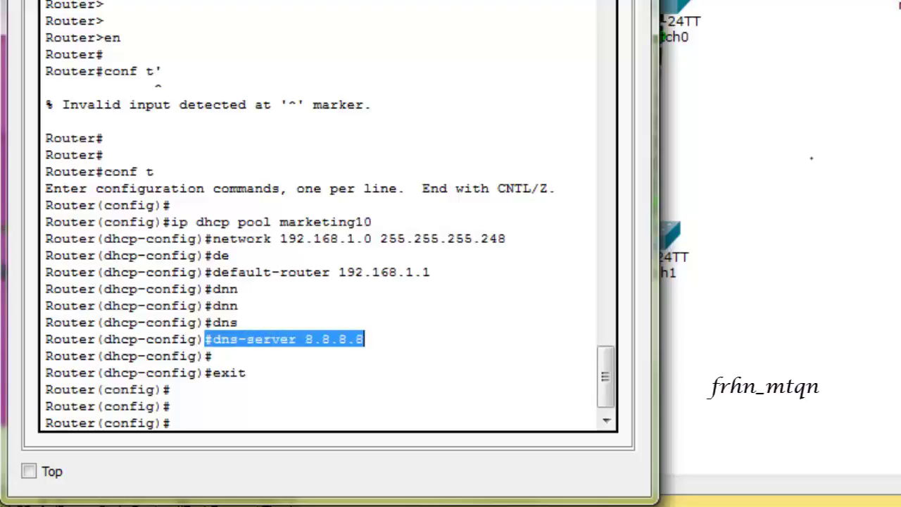
{"action": "left_click", "coordinate": [364, 339]}
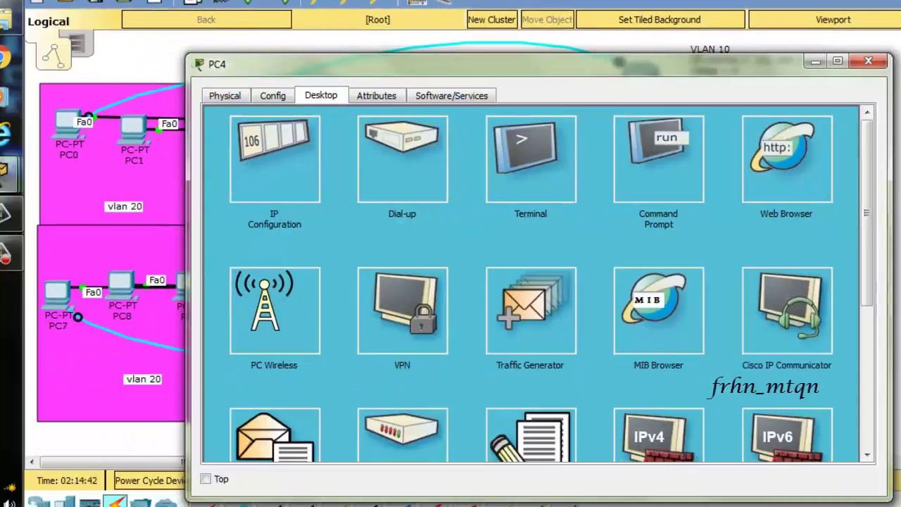
- Set the IPv4 configuration of PC4 and PC5 in VLAN 10 to DHCP and close PC5's window
{"action": "left_click", "coordinate": [275, 159]}
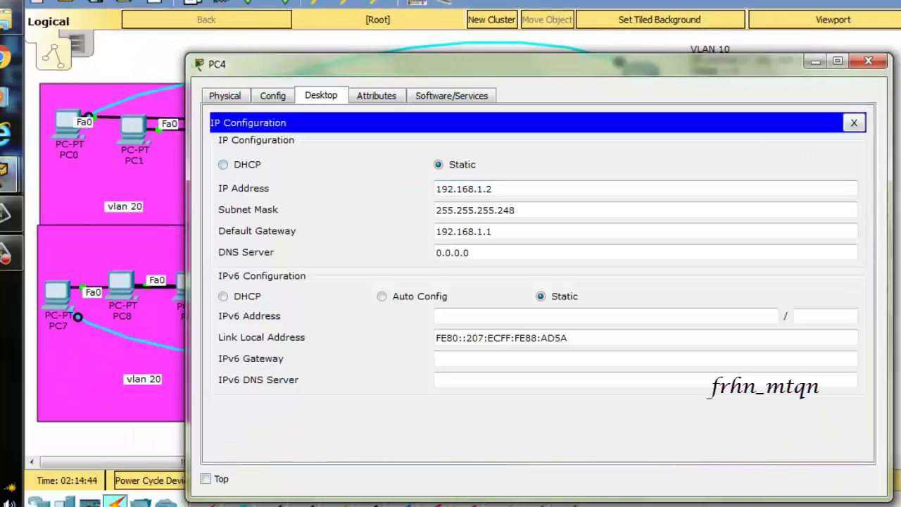
{"action": "left_click", "coordinate": [223, 164]}
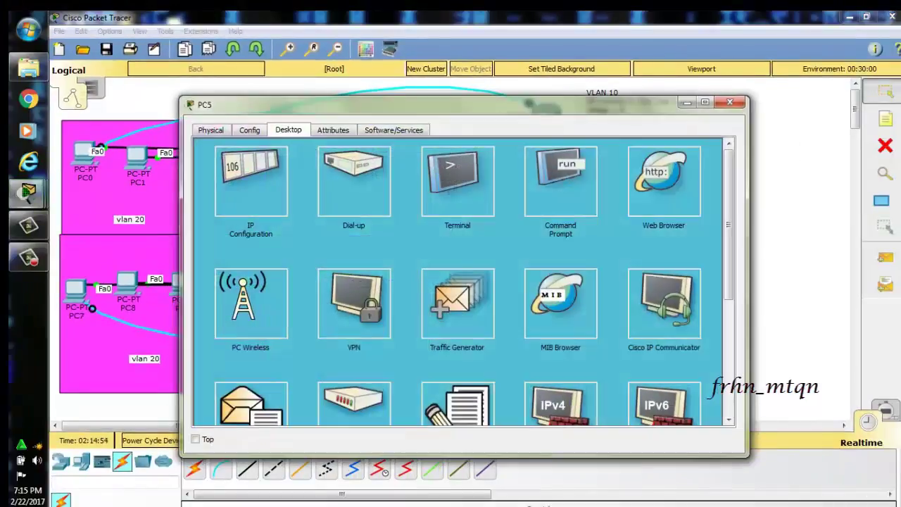
{"action": "left_click", "coordinate": [251, 182]}
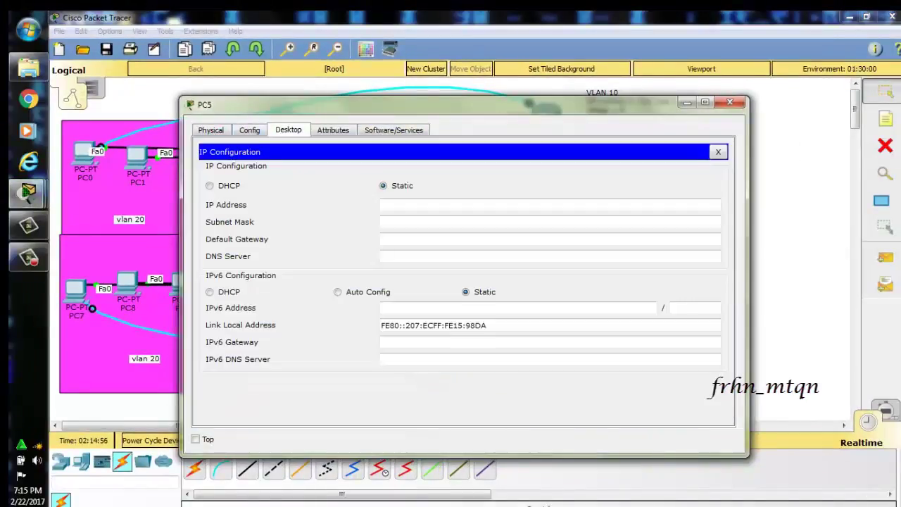
{"action": "left_click_drag", "start_coordinate": [180, 278], "coordinate": [386, 278]}
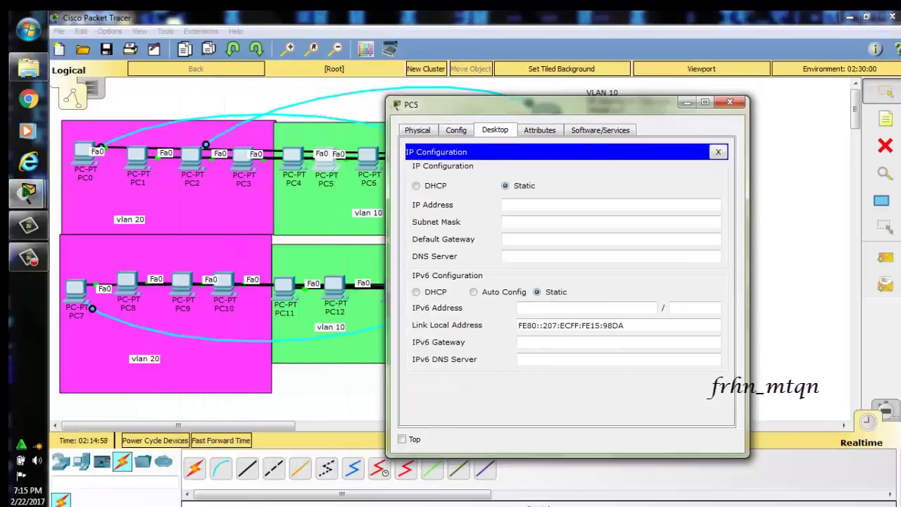
{"action": "left_click", "coordinate": [416, 185]}
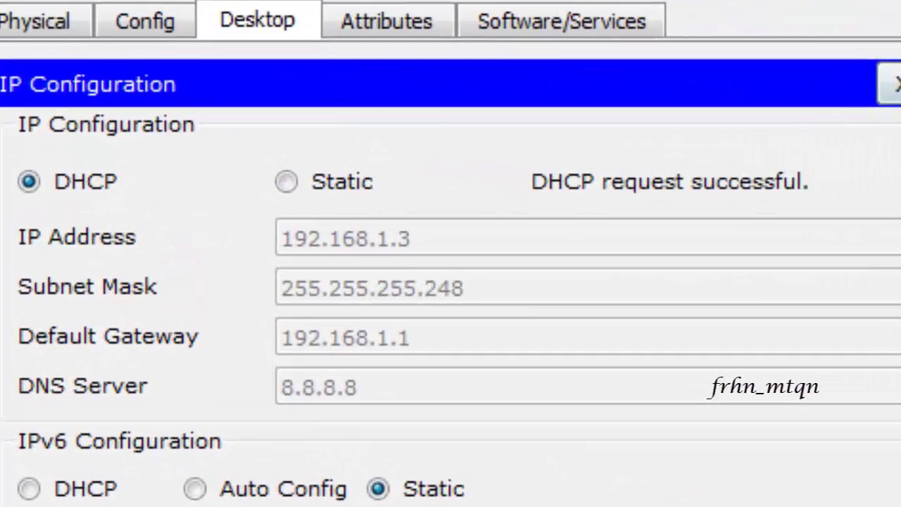
{"action": "left_click", "coordinate": [894, 83]}
{"action": "left_click", "coordinate": [839, 61]}
- Open PC6's IP configuration, set its IPv4 addressing to DHCP and close the device window
{"action": "left_click", "coordinate": [352, 146]}
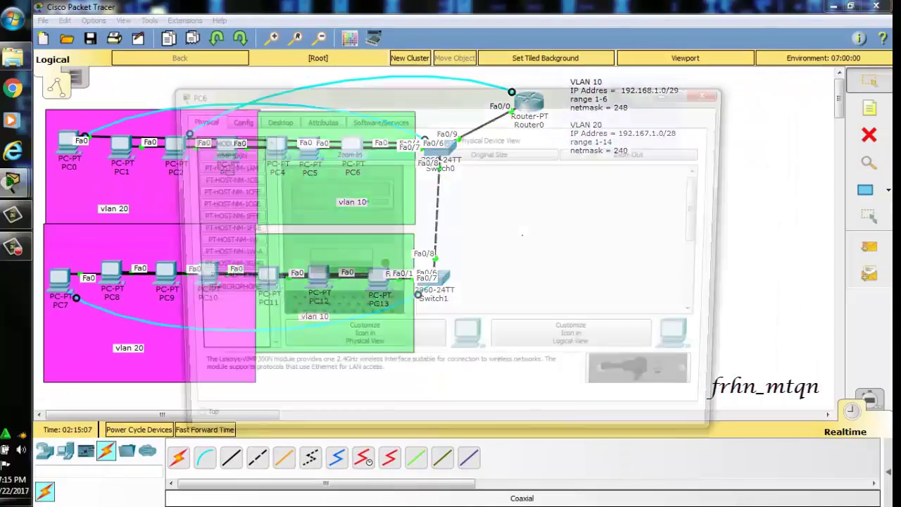
{"action": "left_click", "coordinate": [233, 119]}
{"action": "left_click", "coordinate": [272, 119]}
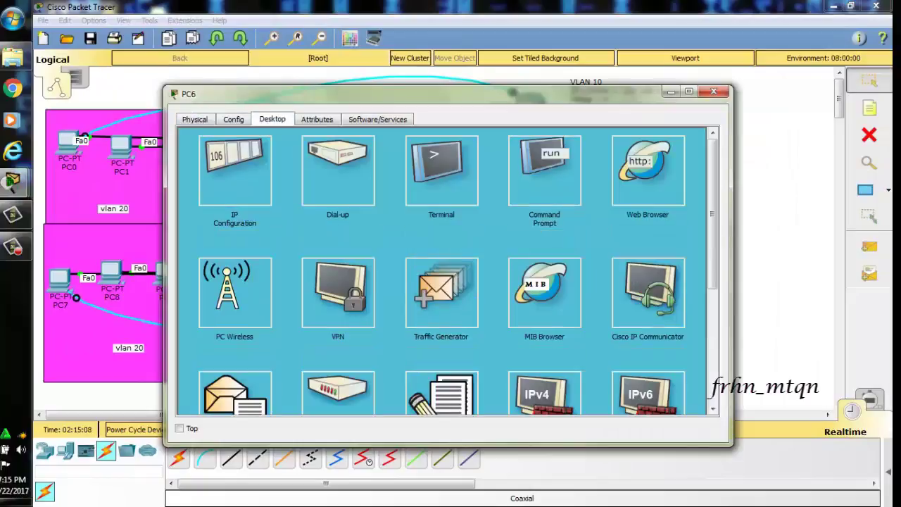
{"action": "left_click", "coordinate": [235, 162]}
{"action": "left_click", "coordinate": [194, 174]}
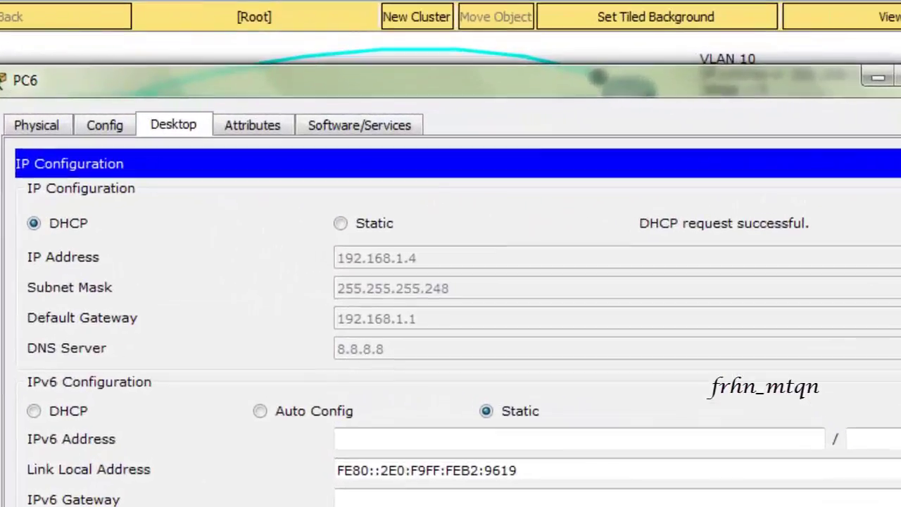
{"action": "left_click", "coordinate": [701, 141]}
{"action": "left_click", "coordinate": [713, 91]}
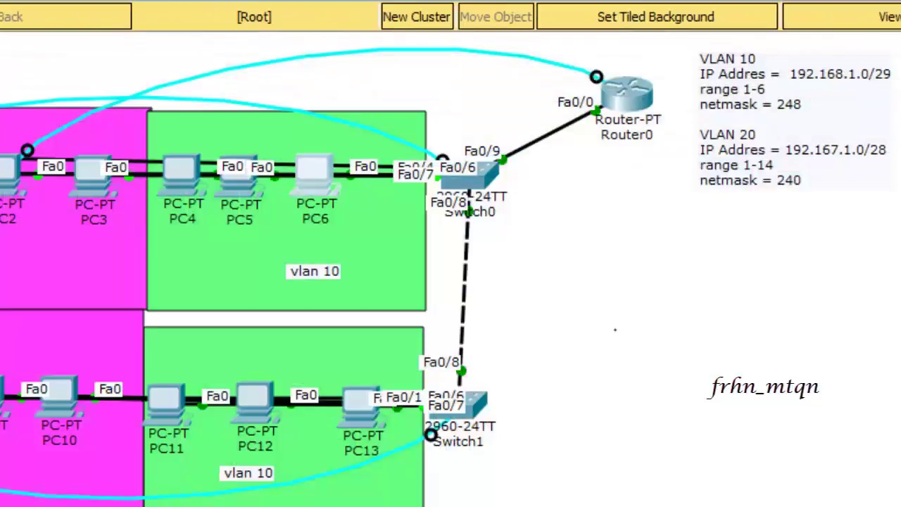
- Open PC13's IP configuration, set its IPv4 addressing to DHCP and close the device window
{"action": "left_click", "coordinate": [361, 405]}
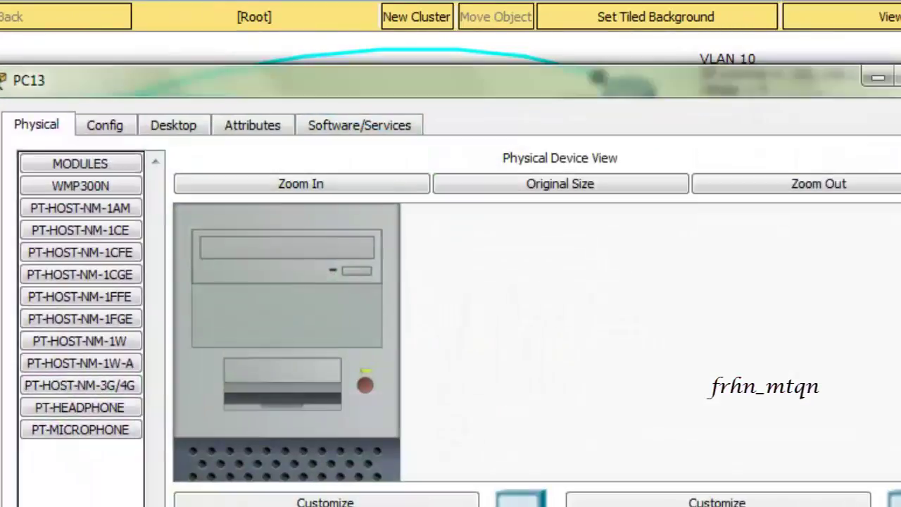
{"action": "left_click", "coordinate": [105, 124]}
{"action": "left_click", "coordinate": [173, 124]}
{"action": "left_click", "coordinate": [107, 214]}
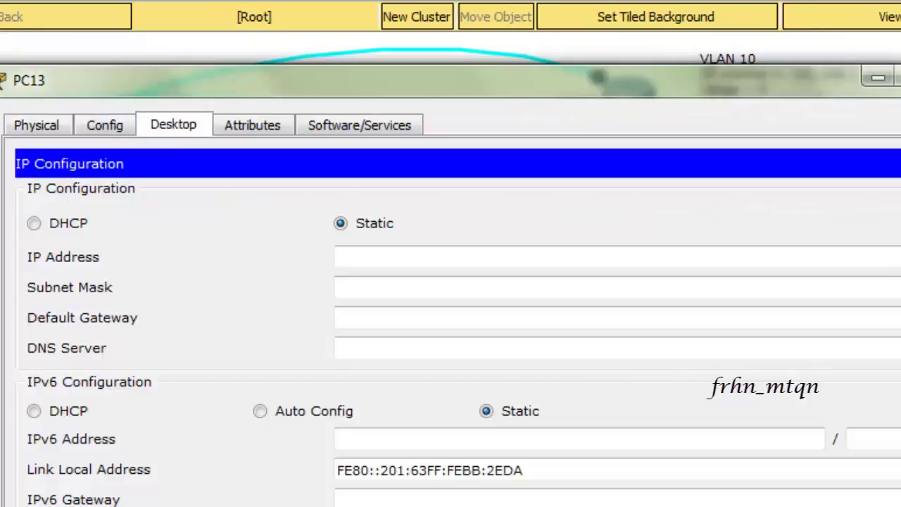
{"action": "left_click", "coordinate": [34, 223]}
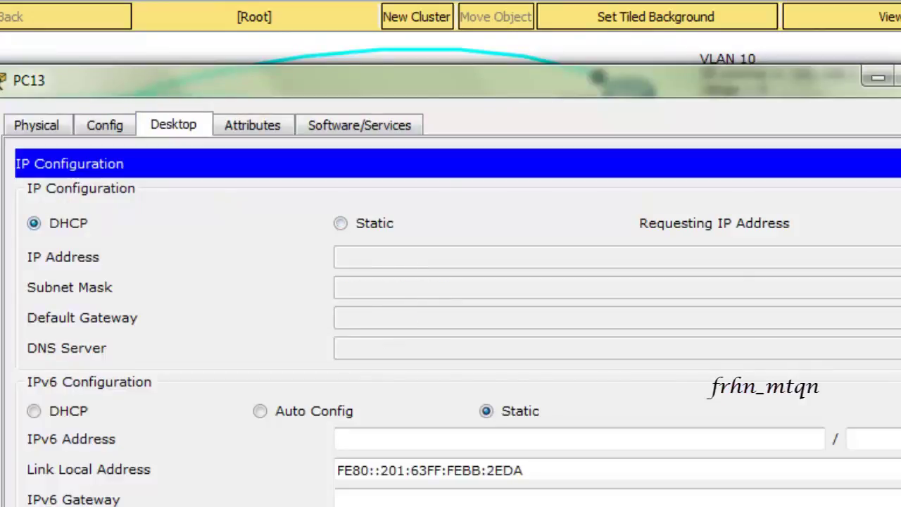
{"action": "left_click", "coordinate": [900, 163]}
{"action": "left_click", "coordinate": [900, 76]}
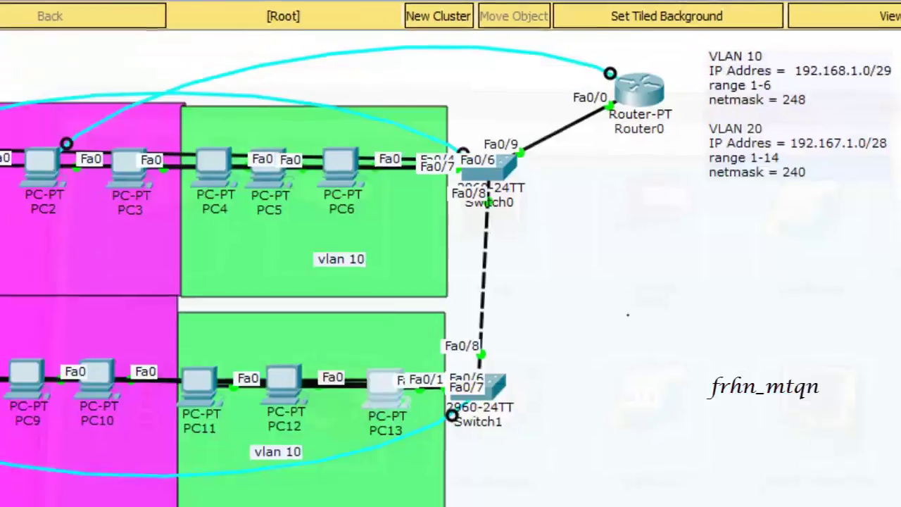
- Open PC12's IP configuration, set its IPv4 addressing to DHCP and close the device window
{"action": "left_click", "coordinate": [285, 402]}
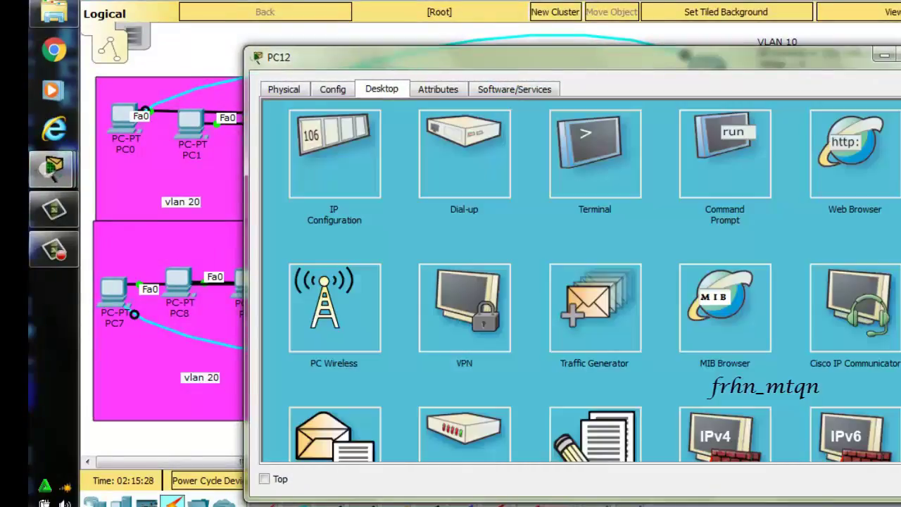
{"action": "left_click", "coordinate": [335, 155]}
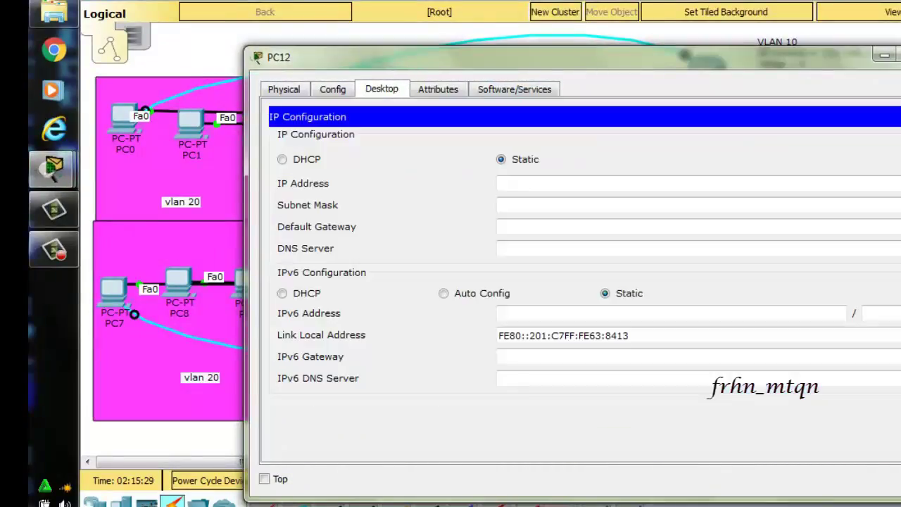
{"action": "left_click", "coordinate": [282, 159]}
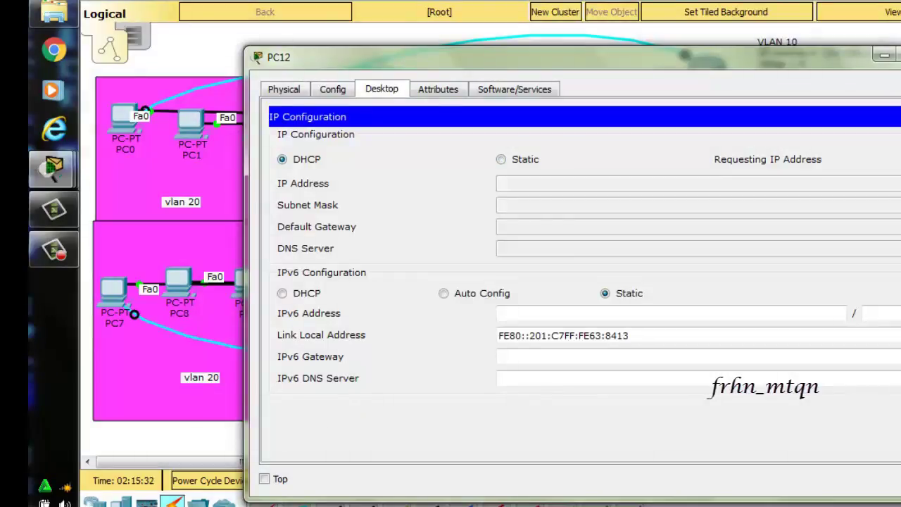
{"action": "left_click", "coordinate": [900, 117]}
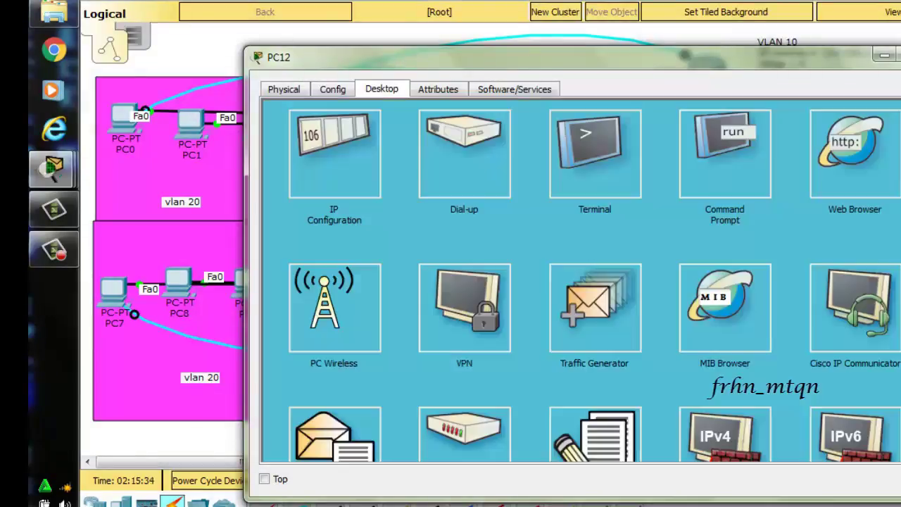
{"action": "left_click", "coordinate": [900, 55]}
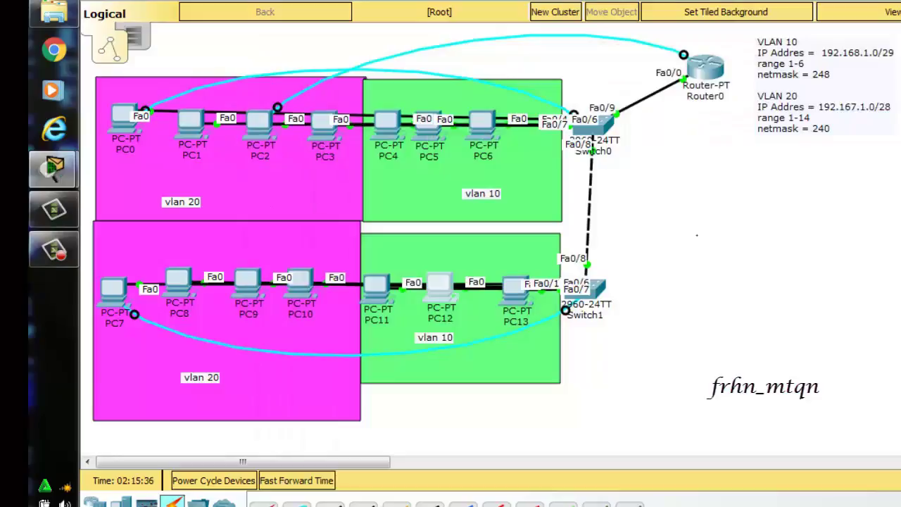
- Open PC11's IP configuration, set its IPv4 addressing to DHCP and close the device window
{"action": "left_click", "coordinate": [377, 286]}
{"action": "left_click", "coordinate": [381, 88]}
{"action": "left_click", "coordinate": [335, 151]}
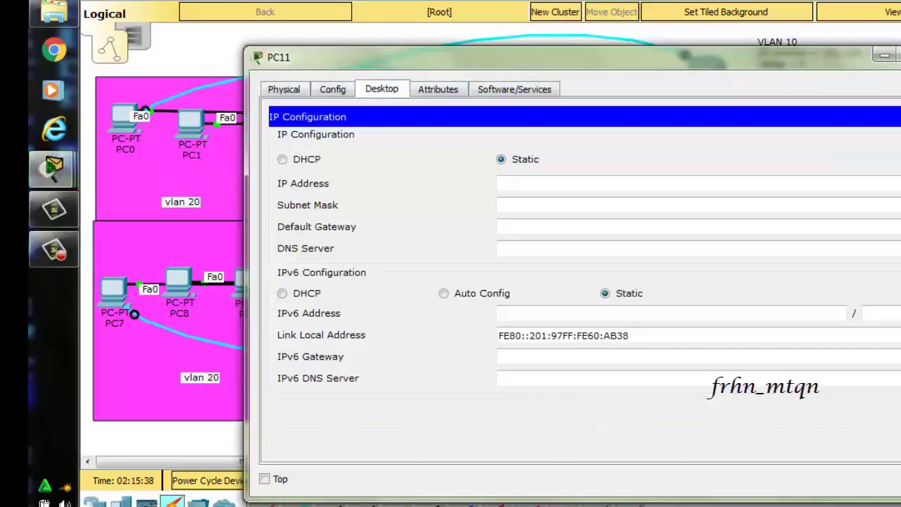
{"action": "left_click", "coordinate": [282, 160]}
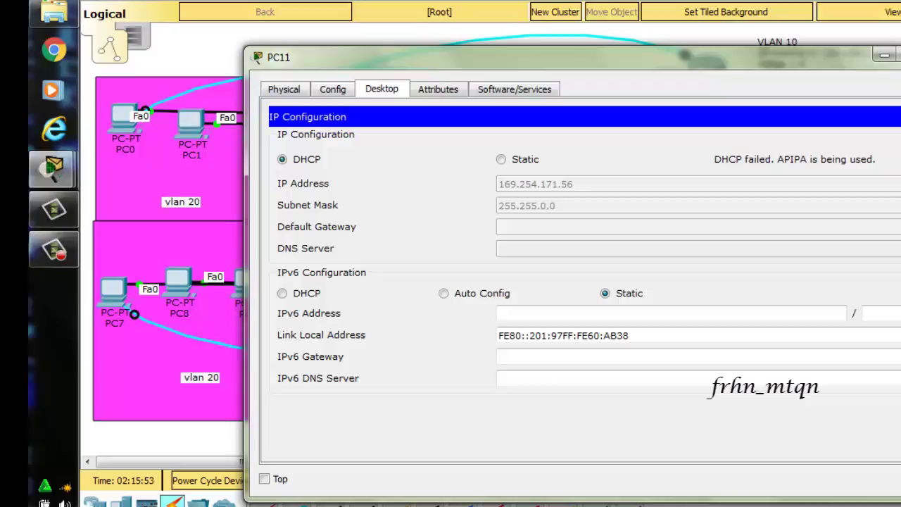
{"action": "key", "text": "Escape"}
{"action": "key", "text": "Escape"}
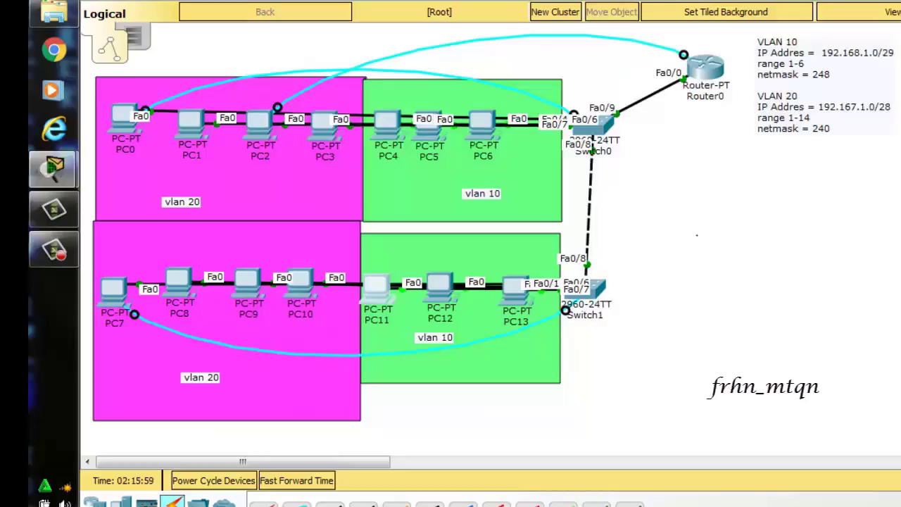
- Check the IPv4 settings that PC12 received through DHCP and close its window
{"action": "key", "text": "Delete"}
{"action": "key", "text": "n"}
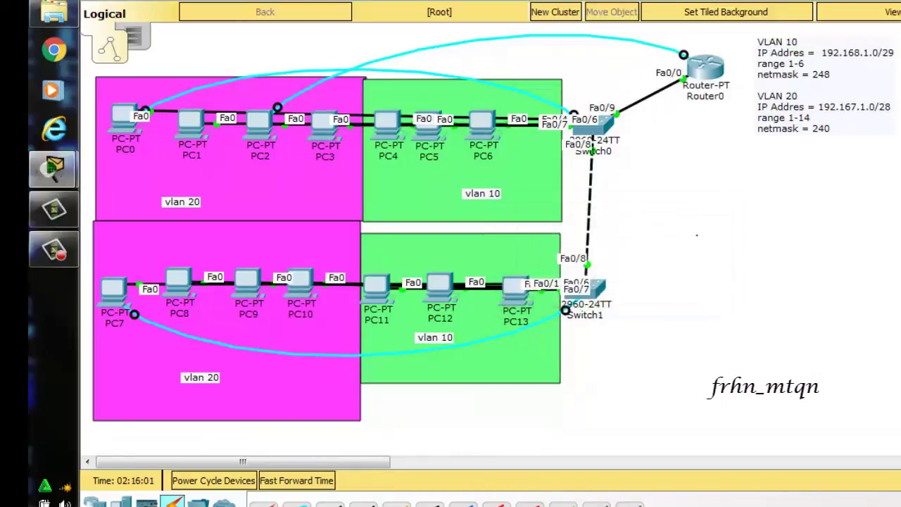
{"action": "left_click", "coordinate": [440, 285]}
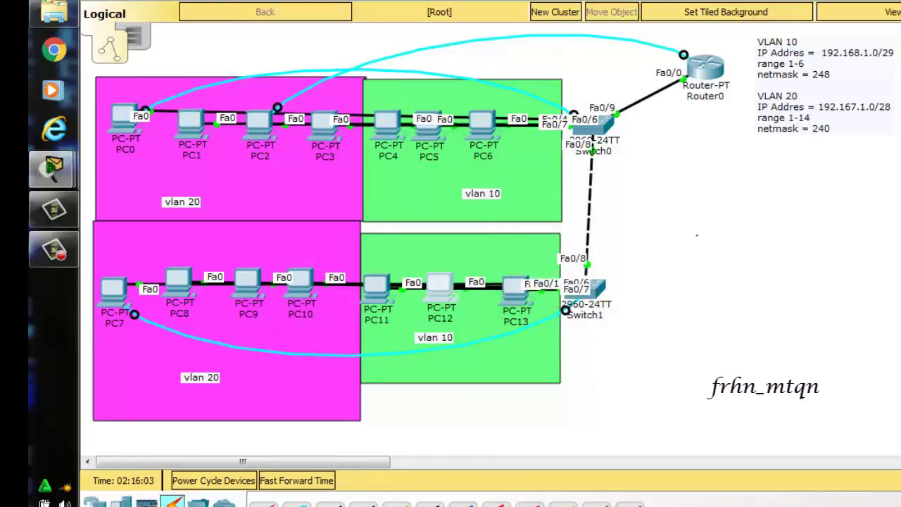
{"action": "left_click", "coordinate": [312, 144]}
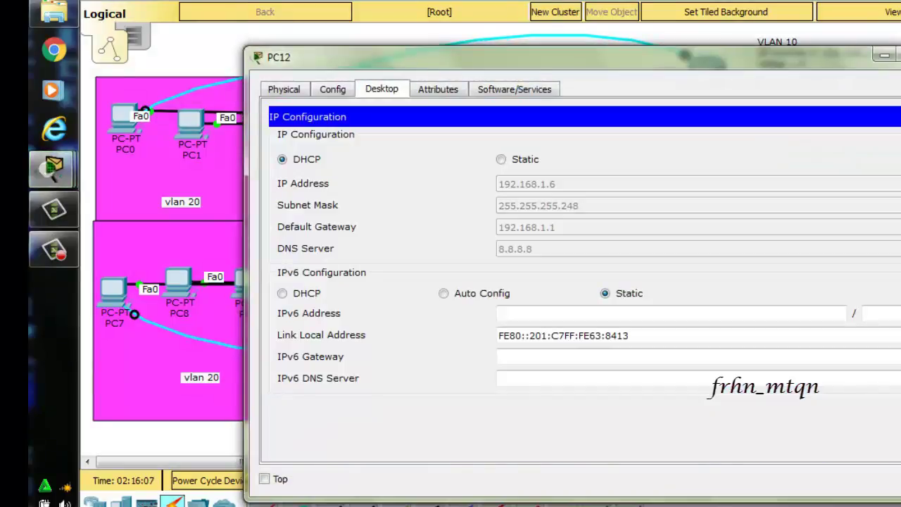
{"action": "key", "text": "Escape"}
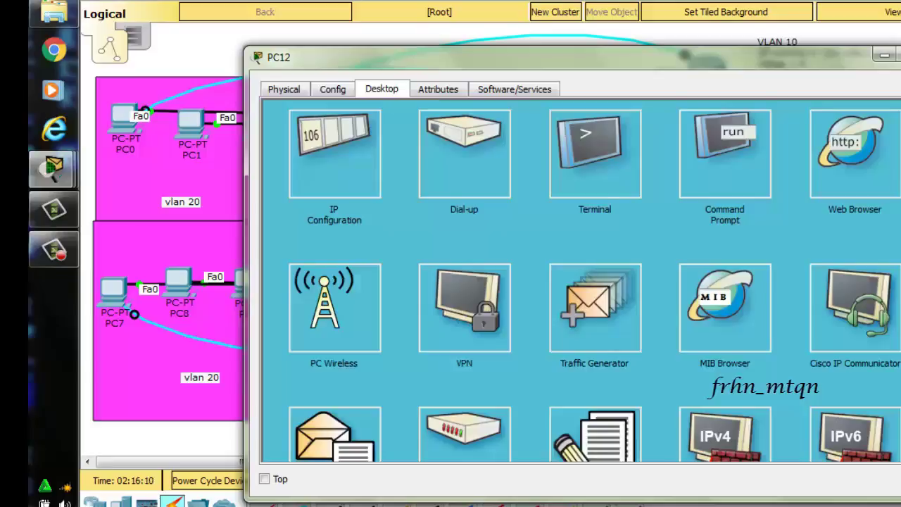
{"action": "key", "text": "alt+F4"}
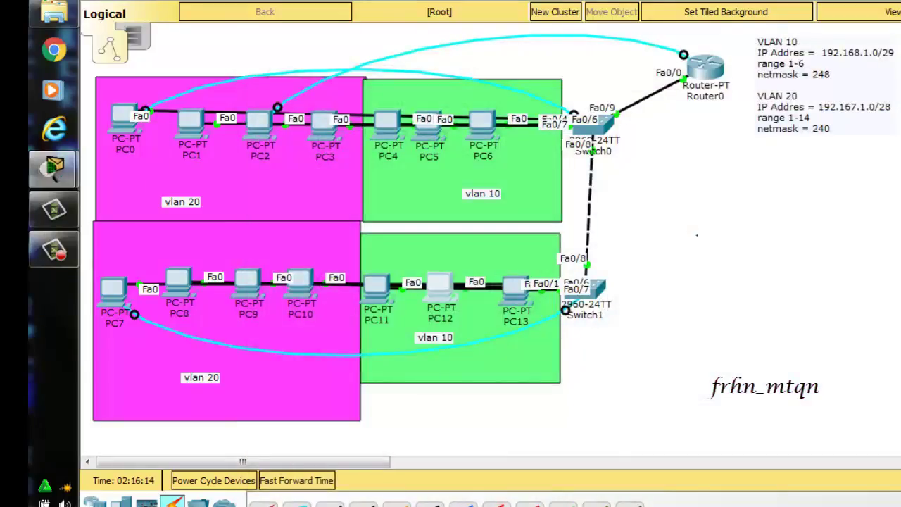
- Delete PC11 from the lower VLAN 10 area and restore that area's green background rectangle
{"action": "left_click", "coordinate": [377, 289]}
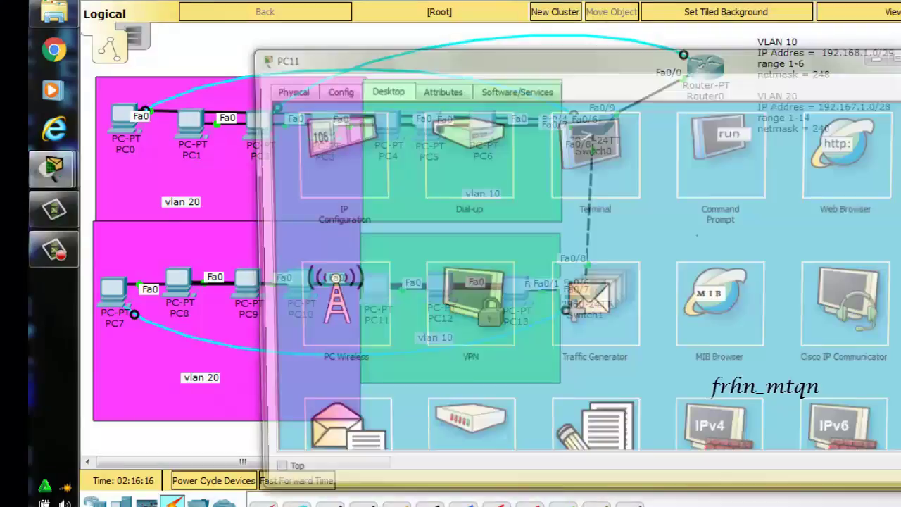
{"action": "key", "text": "alt+F4"}
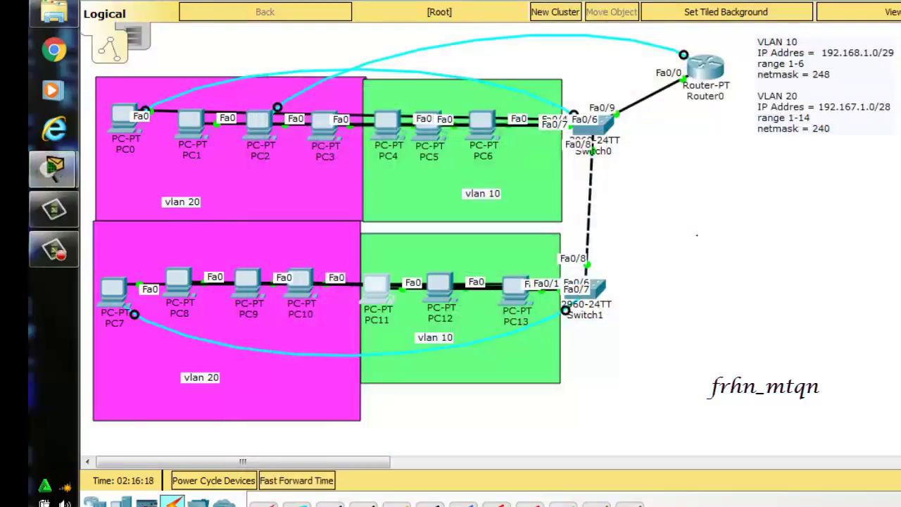
{"action": "key", "text": "Delete"}
{"action": "key", "text": "Tab"}
{"action": "key", "text": "Return"}
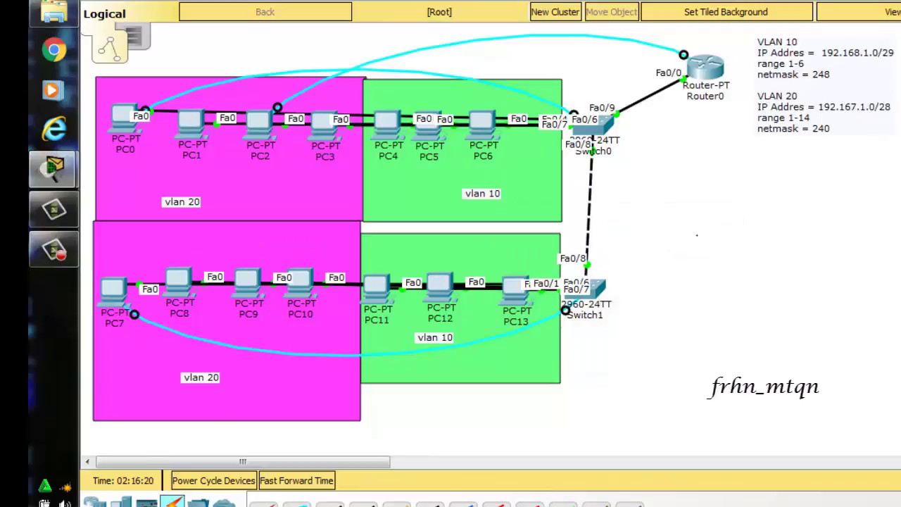
{"action": "key", "text": "Delete"}
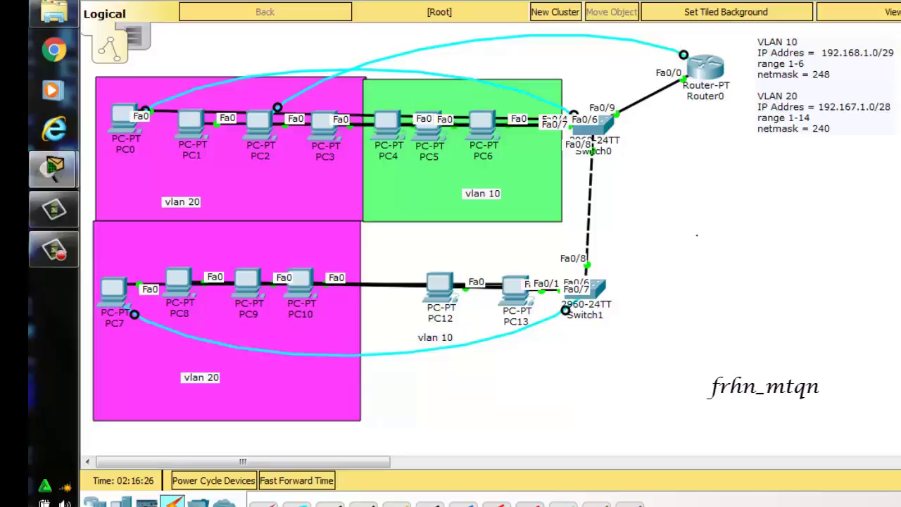
{"action": "key", "text": "ctrl+z"}
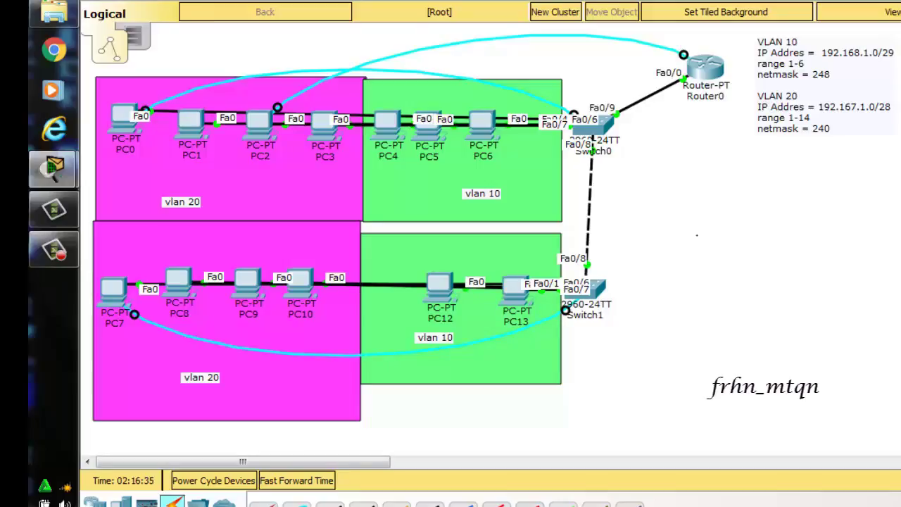
- Open the terminal session on PC0 to check which device's console it reaches, and close the window
{"action": "left_click", "coordinate": [125, 119]}
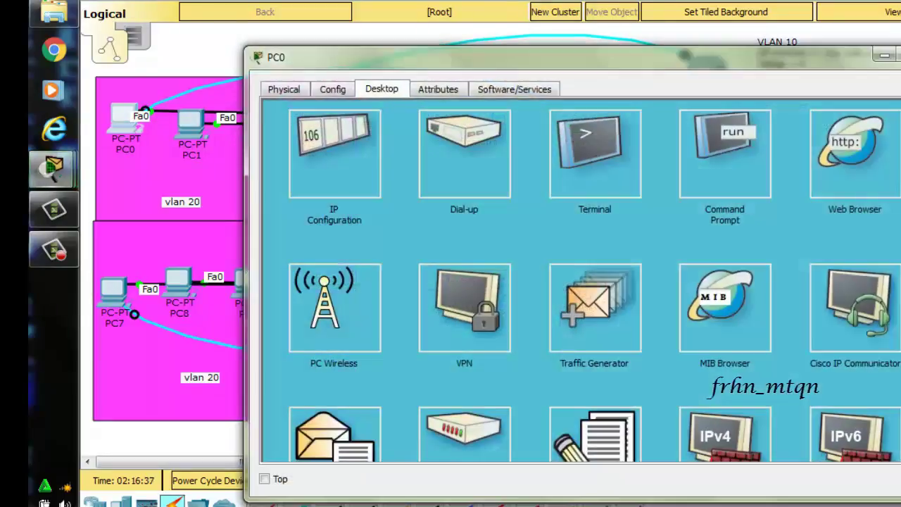
{"action": "left_click", "coordinate": [597, 159]}
{"action": "left_click", "coordinate": [886, 272]}
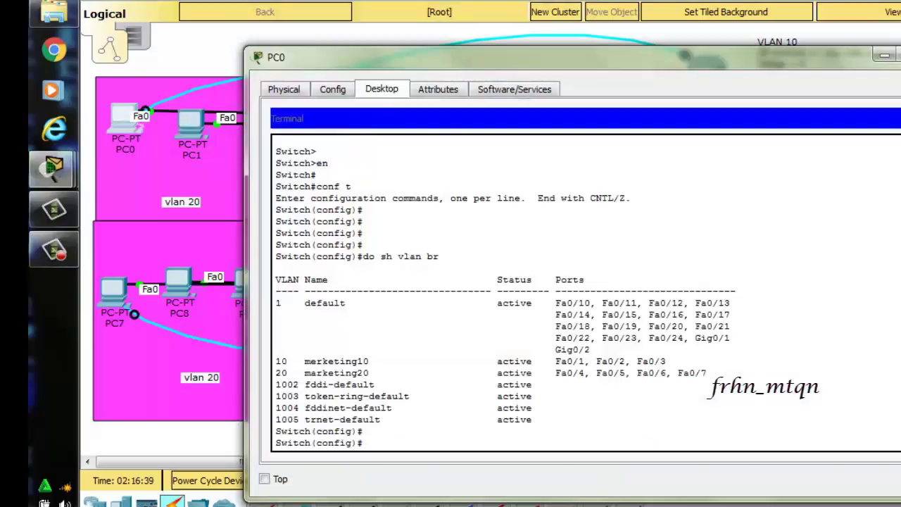
{"action": "mouse_move", "coordinate": [211, 176]}
{"action": "left_mouse_down"}
{"action": "mouse_move", "coordinate": [270, 175]}
{"action": "mouse_move", "coordinate": [209, 171]}
{"action": "mouse_move", "coordinate": [205, 179]}
{"action": "left_mouse_up"}
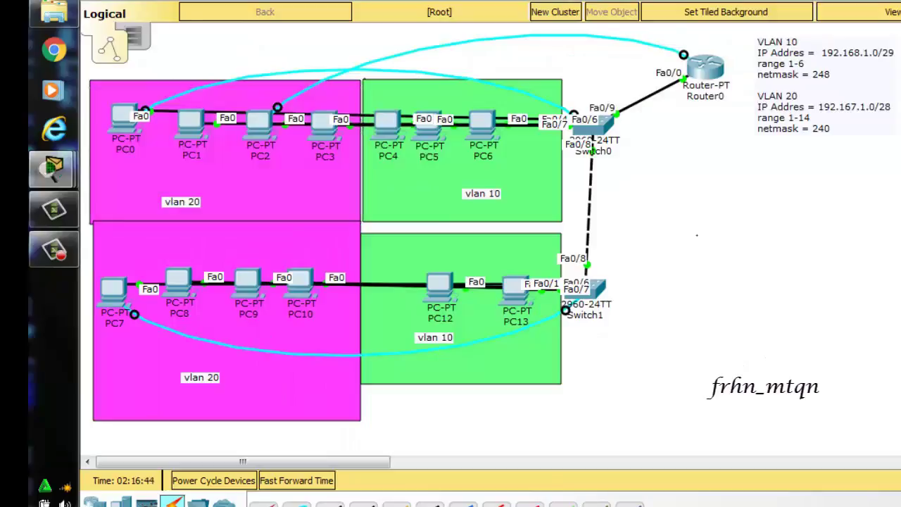
{"action": "left_click", "coordinate": [125, 120]}
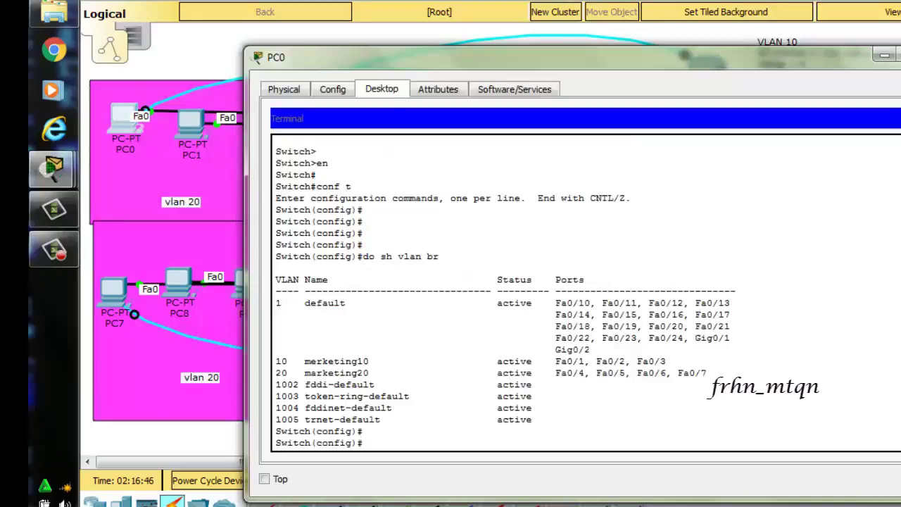
{"action": "left_click", "coordinate": [363, 431]}
{"action": "key", "text": "alt+F4"}
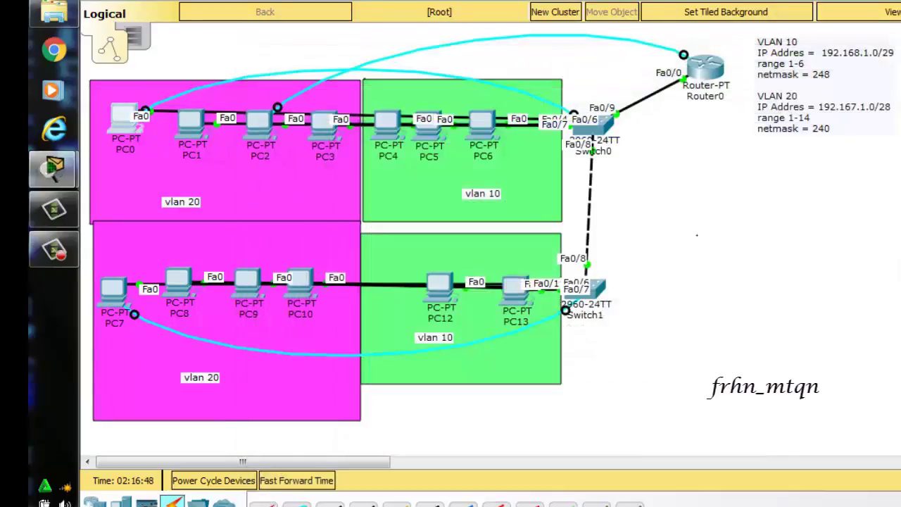
- Open a terminal session on PC2 with the default port settings and bring up Router0's global configuration prompt
{"action": "left_click", "coordinate": [260, 123]}
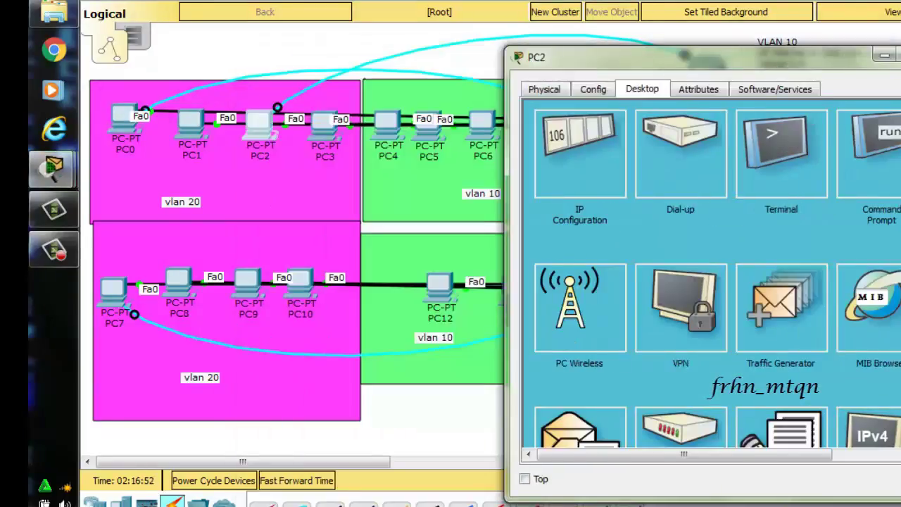
{"action": "left_click_drag", "start_coordinate": [606, 57], "coordinate": [306, 23]}
{"action": "left_click", "coordinate": [481, 121]}
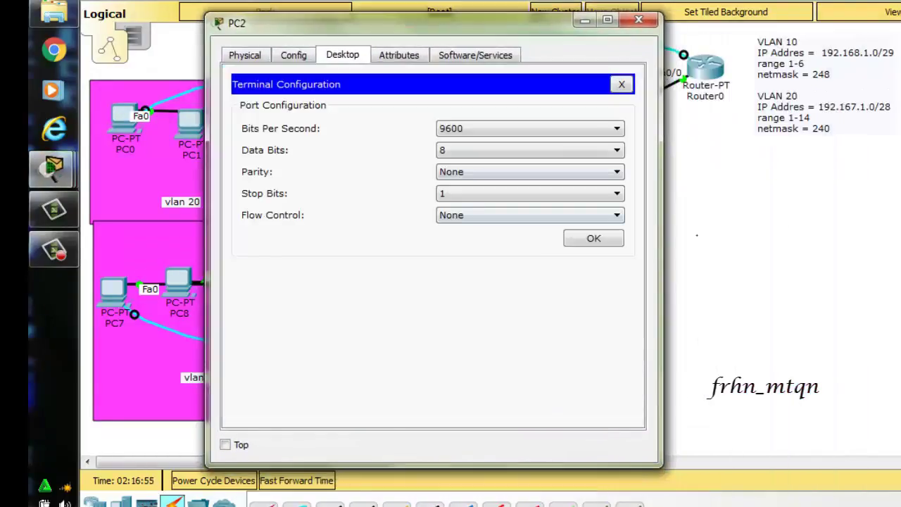
{"action": "key", "text": "Return"}
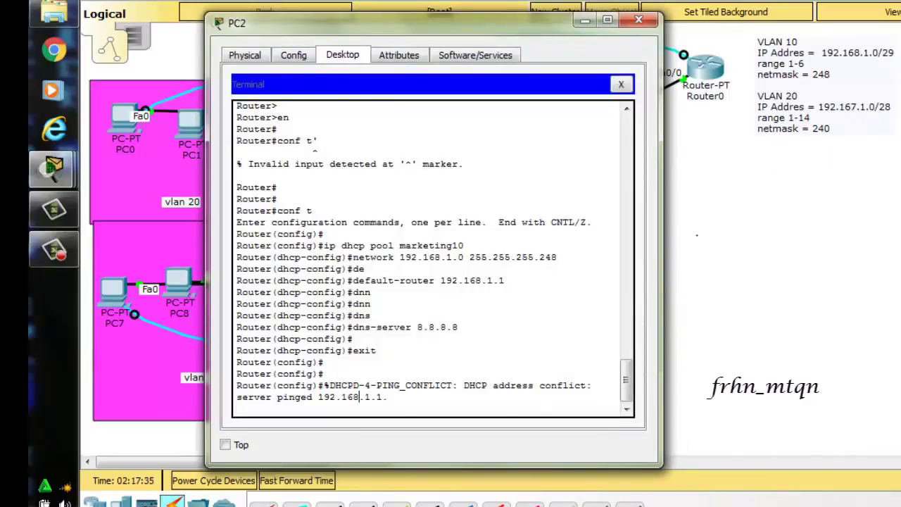
{"action": "key", "text": "Return"}
{"action": "key", "text": "Return"}
{"action": "key", "text": "Return"}
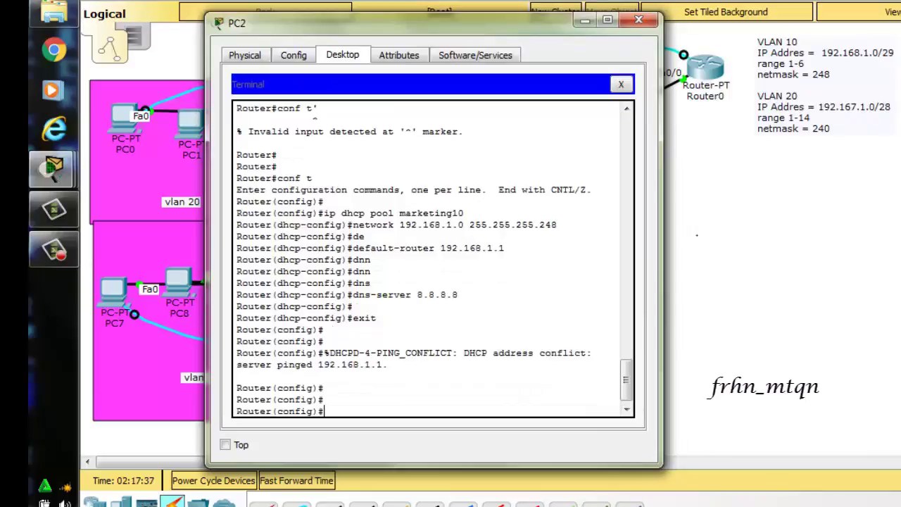
- Create a DHCP pool named marketing20 on Router0 with the ip dhcp pool command
{"action": "type", "text": "ip dh"}
{"action": "type", "text": "cp pool"}
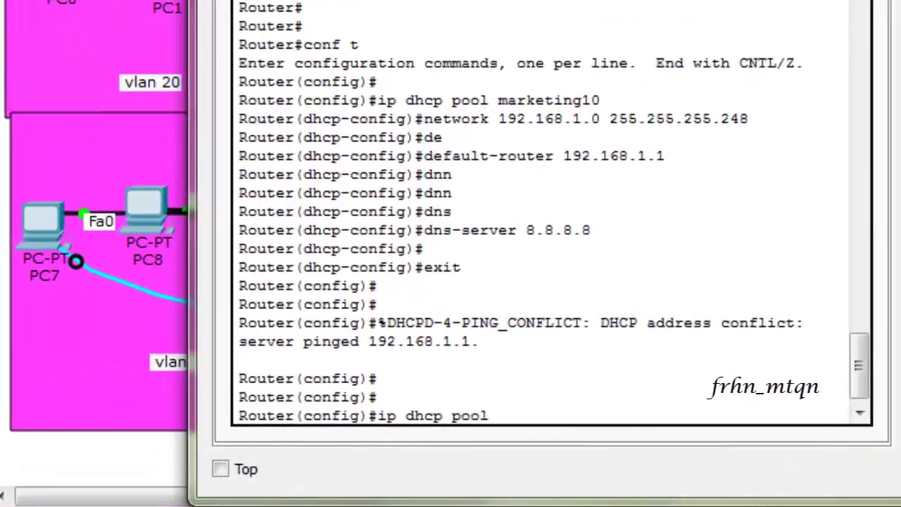
{"action": "type", "text": " marketing"}
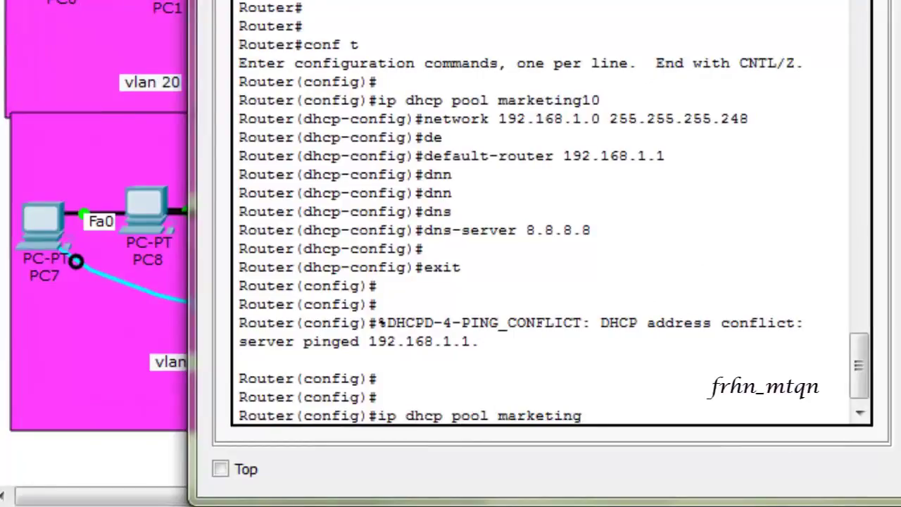
{"action": "type", "text": " 20"}
{"action": "key", "text": "BackSpace"}
{"action": "key", "text": "BackSpace"}
{"action": "key", "text": "BackSpace"}
{"action": "type", "text": "20"}
{"action": "left_click_drag", "start_coordinate": [379, 415], "coordinate": [600, 416]}
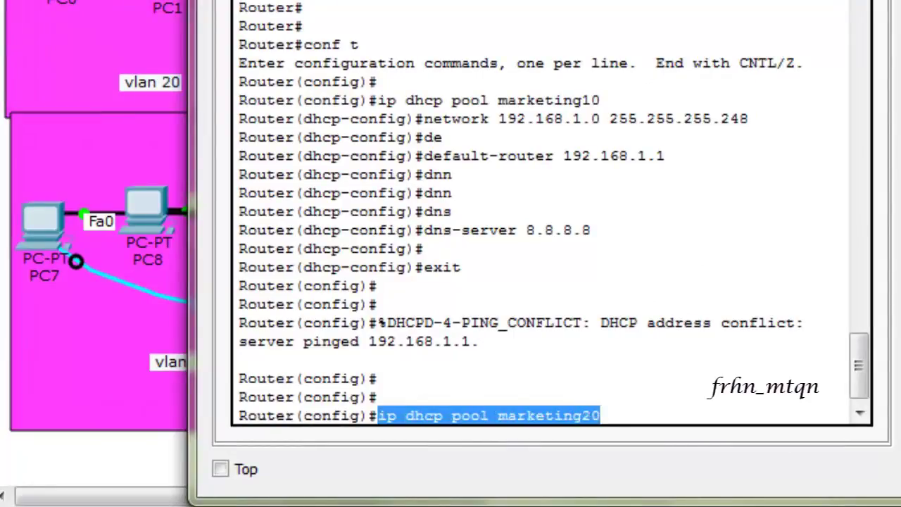
{"action": "left_click_drag", "start_coordinate": [498, 415], "coordinate": [600, 415]}
{"action": "left_click", "coordinate": [599, 416]}
{"action": "key", "text": "Return"}
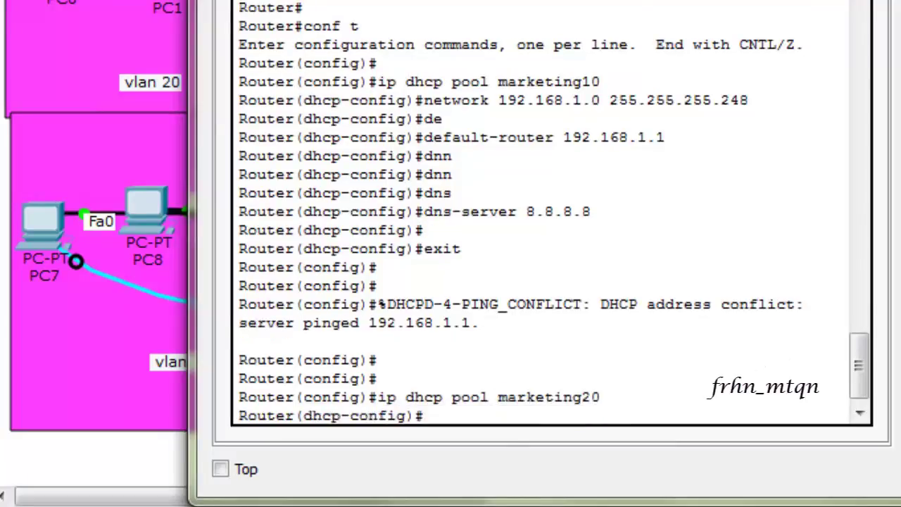
{"action": "key", "text": "Return"}
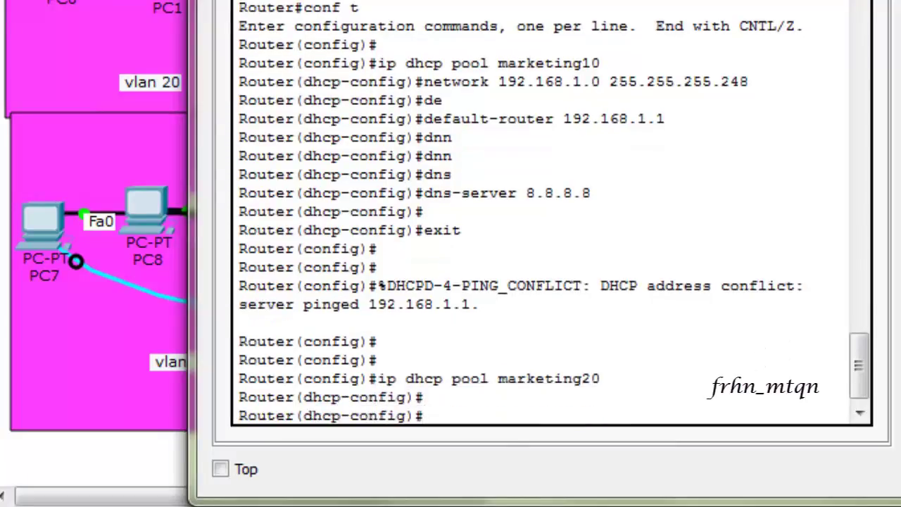
- Set the marketing20 DHCP pool's network to 192.167.1.0 with subnet mask 255.255.255.240
{"action": "type", "text": "ne"}
{"action": "key", "text": "Tab"}
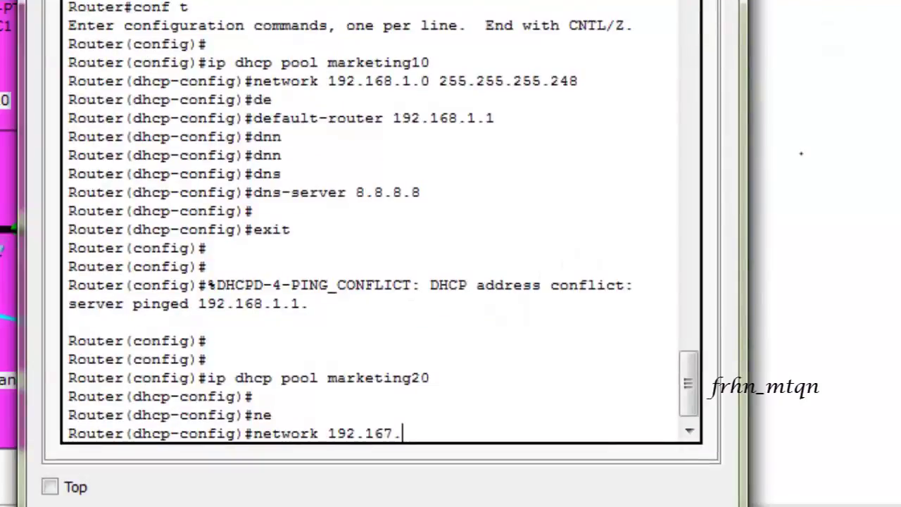
{"action": "type", "text": "1.0 2"}
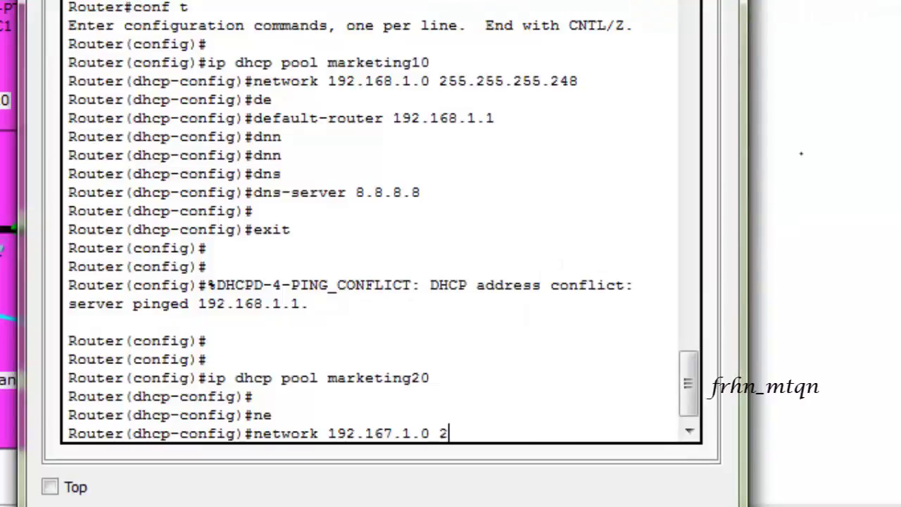
{"action": "type", "text": "55.255.255.2"}
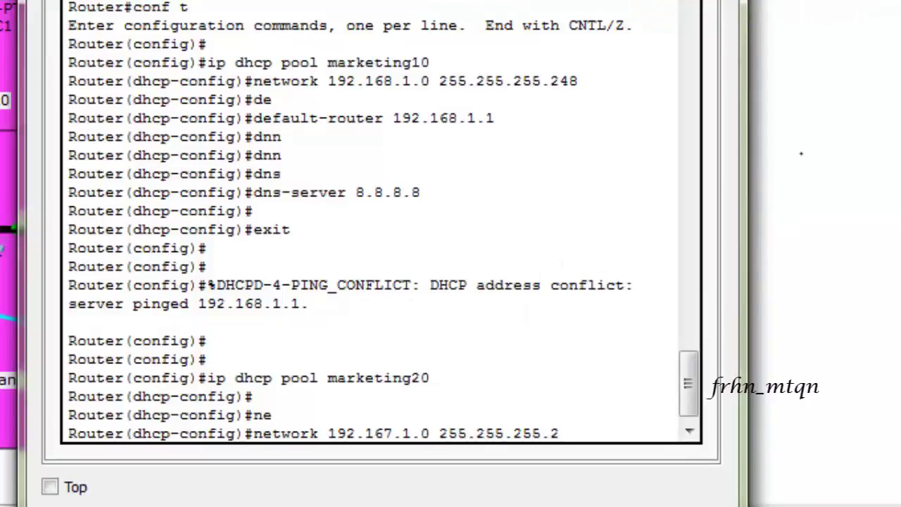
{"action": "type", "text": "40"}
{"action": "key", "text": "Return"}
{"action": "key", "text": "Return"}
- Set the marketing20 pool's default-router to 192.167.1.1
{"action": "type", "text": "de"}
{"action": "key", "text": "Tab"}
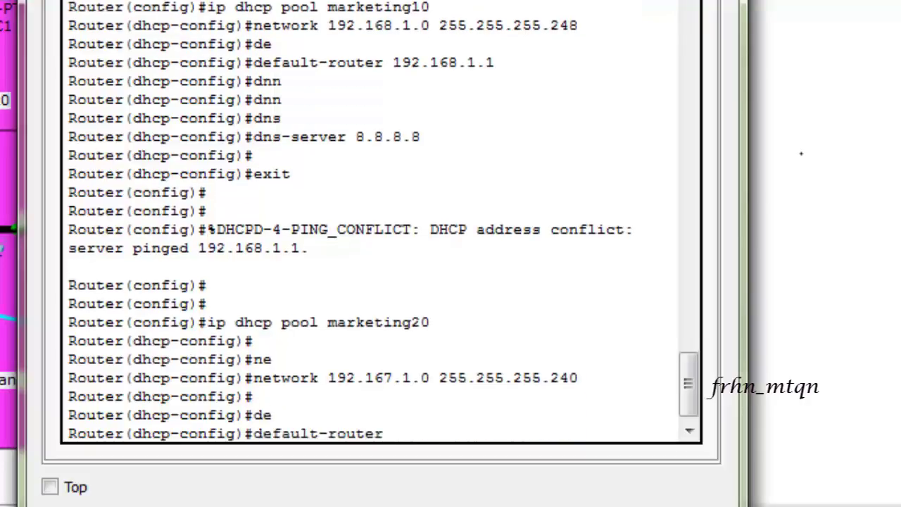
{"action": "type", "text": "192.167.1.1"}
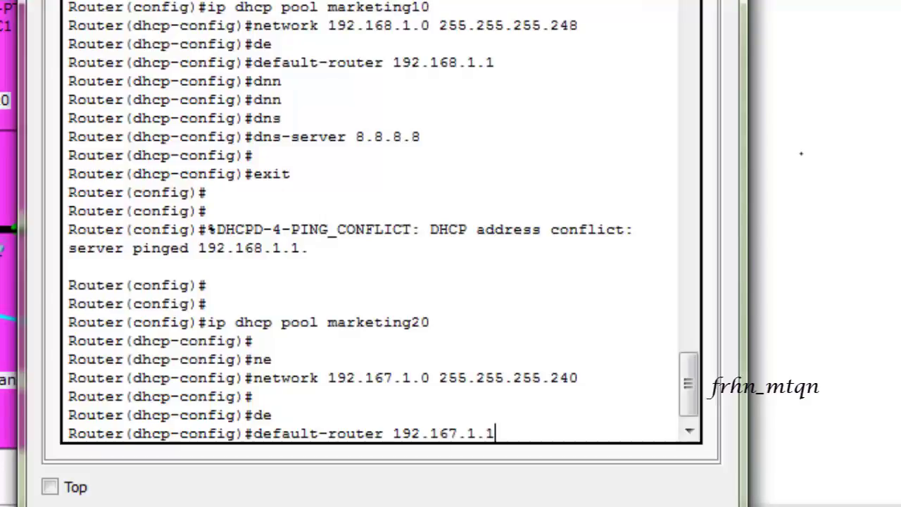
{"action": "key", "text": "Return"}
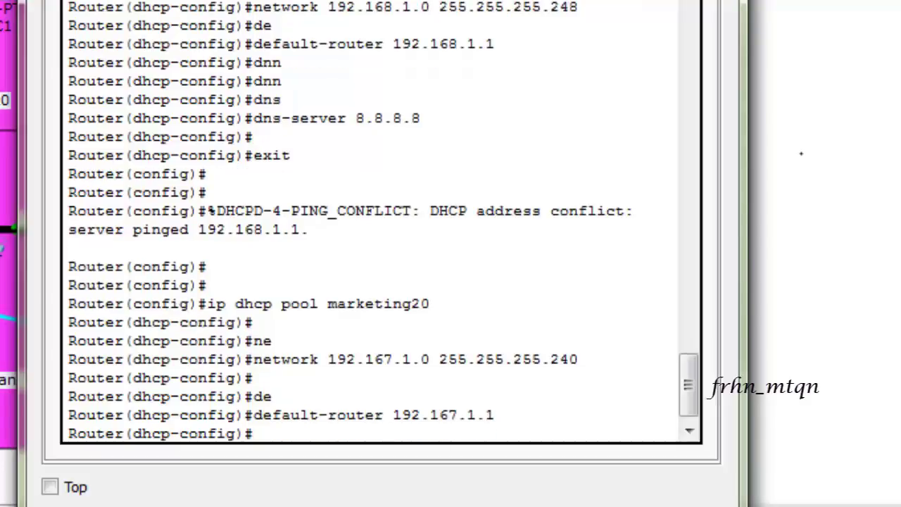
- Set the marketing20 pool's dns-server to 8.8.8.8 and exit DHCP pool configuration
{"action": "type", "text": "dn"}
{"action": "key", "text": "Tab"}
{"action": "type", "text": "8.8.8.8"}
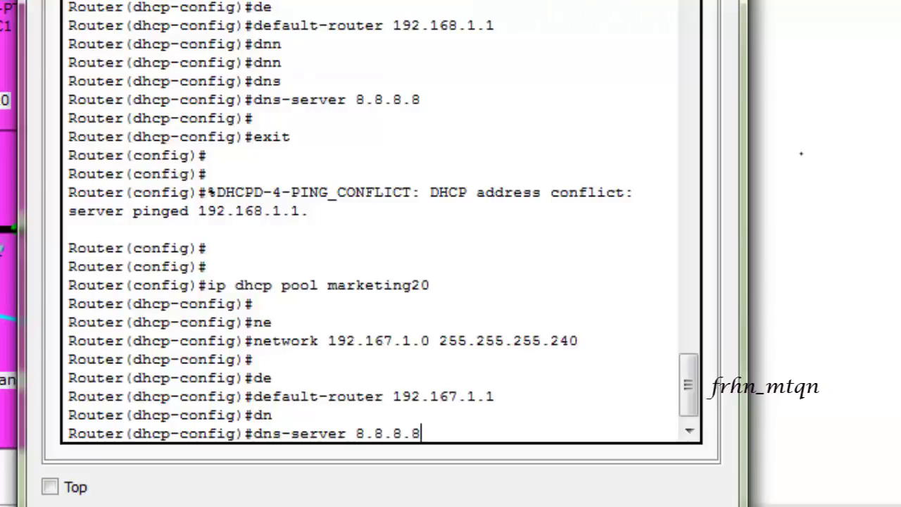
{"action": "key", "text": "Return"}
{"action": "key", "text": "Return"}
{"action": "type", "text": "exit"}
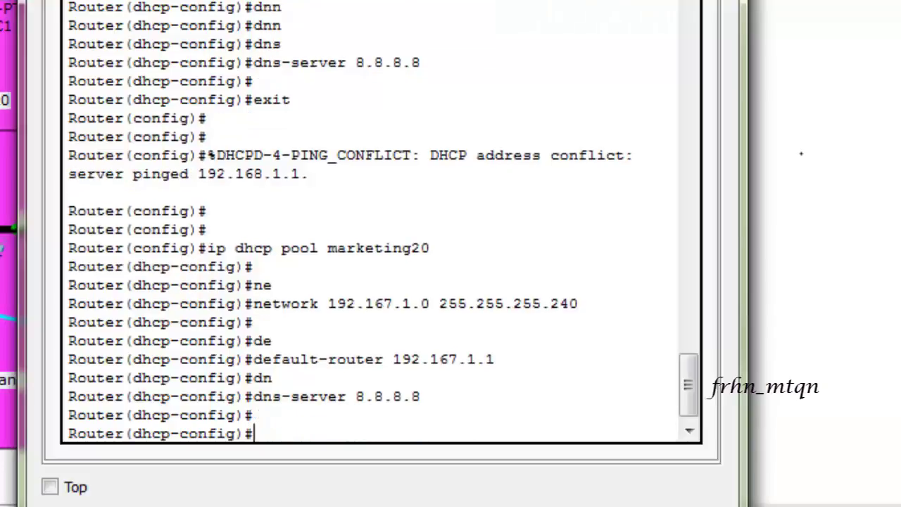
{"action": "key", "text": "Return"}
{"action": "key", "text": "Return"}
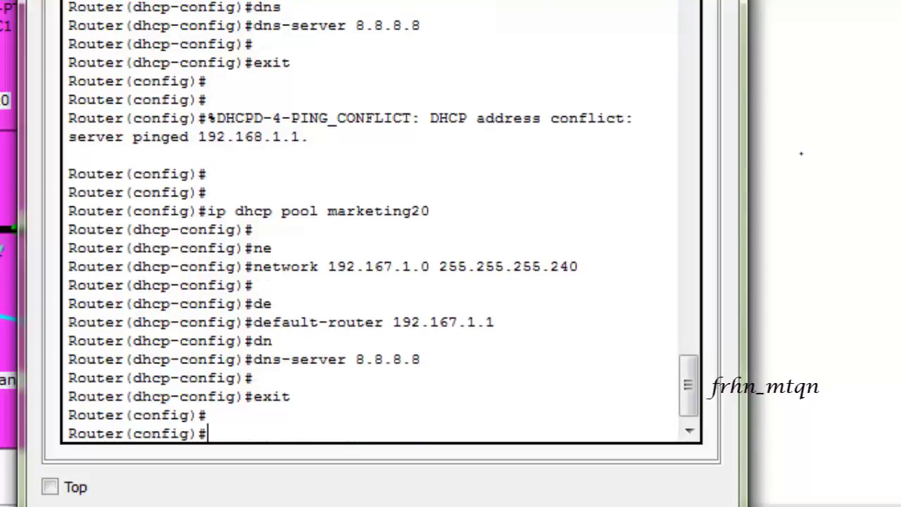
- Review the marketing20 pool, network, default-router and dns-server commands entered in the terminal
{"action": "left_click_drag", "start_coordinate": [207, 211], "coordinate": [430, 212]}
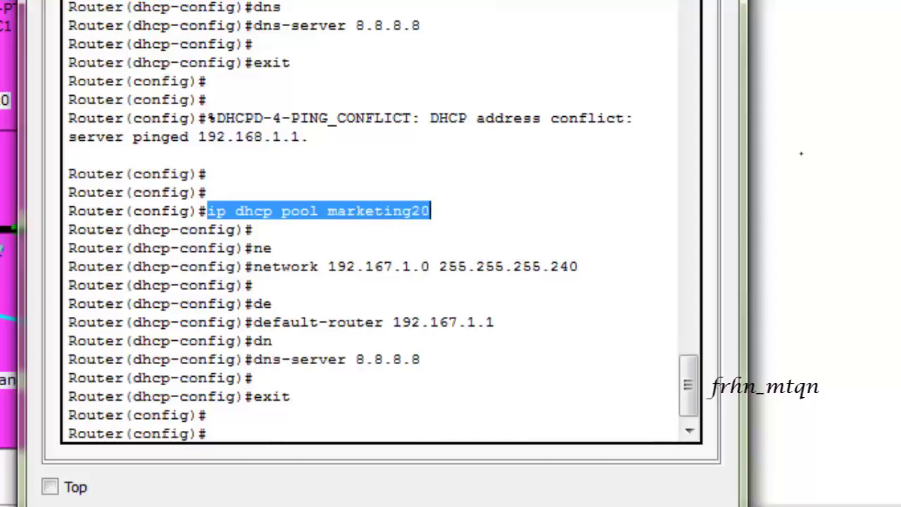
{"action": "left_click_drag", "start_coordinate": [252, 266], "coordinate": [578, 266]}
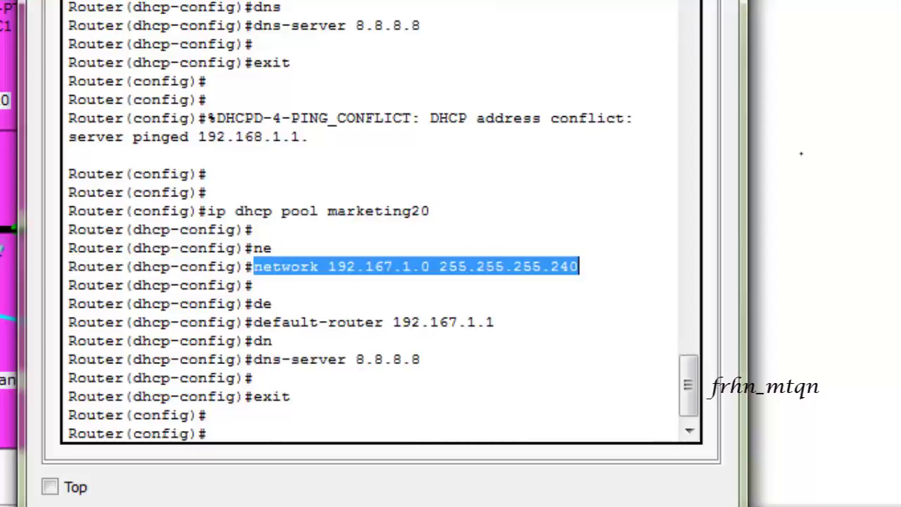
{"action": "left_click_drag", "start_coordinate": [245, 322], "coordinate": [495, 322]}
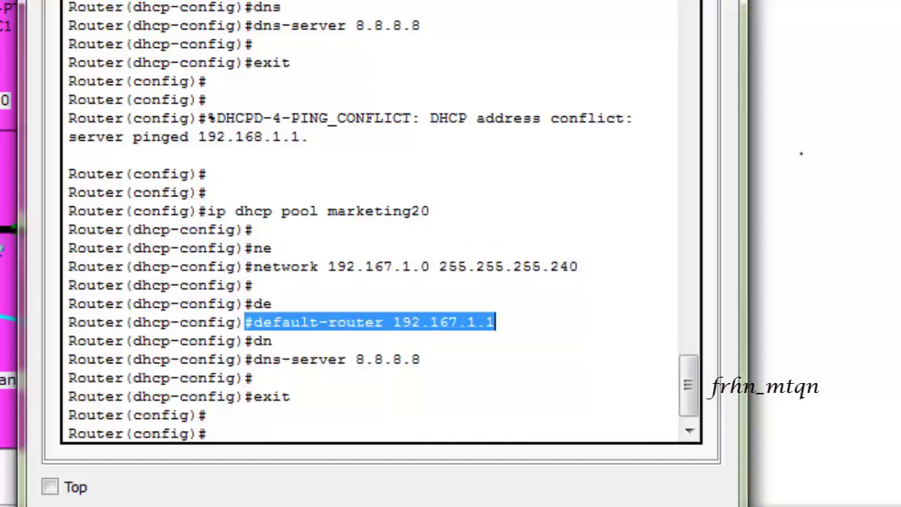
{"action": "left_click_drag", "start_coordinate": [235, 359], "coordinate": [421, 359]}
{"action": "left_click", "coordinate": [208, 433]}
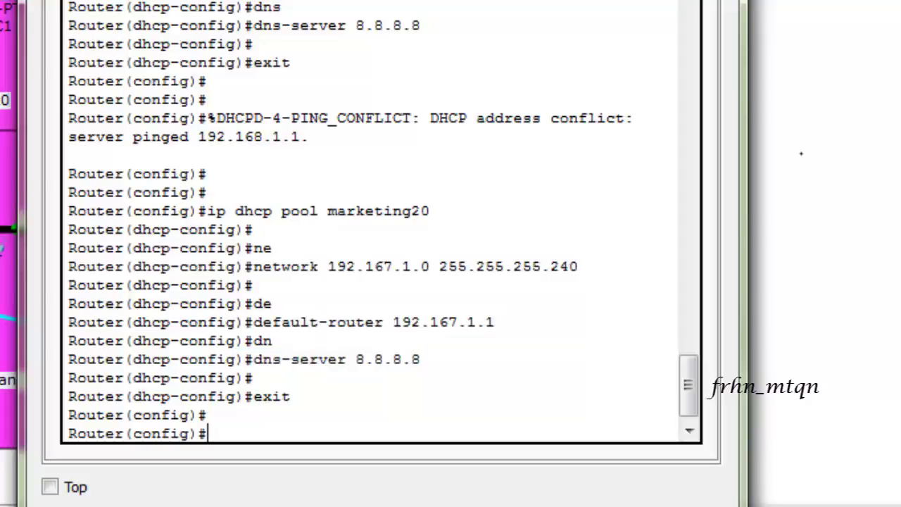
- Return to the network topology and set PC0's IP configuration to DHCP
{"action": "key", "text": "alt+Tab"}
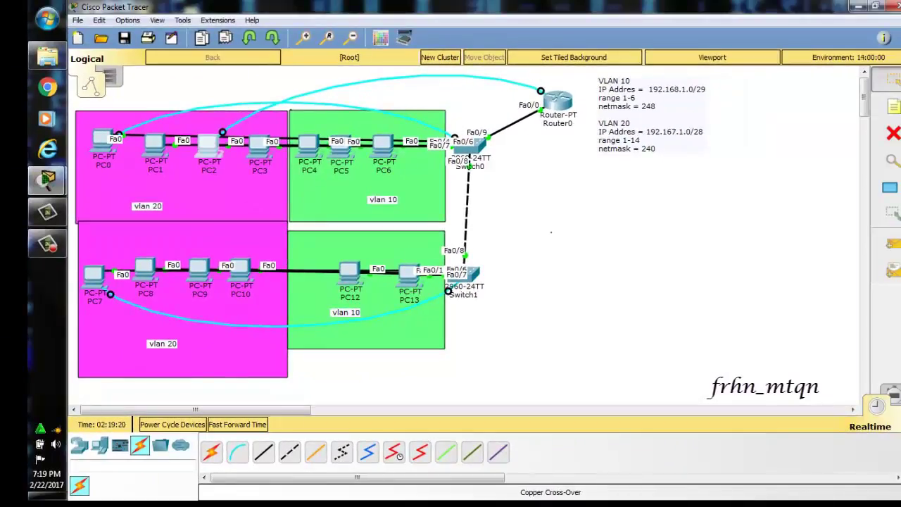
{"action": "left_click", "coordinate": [104, 140]}
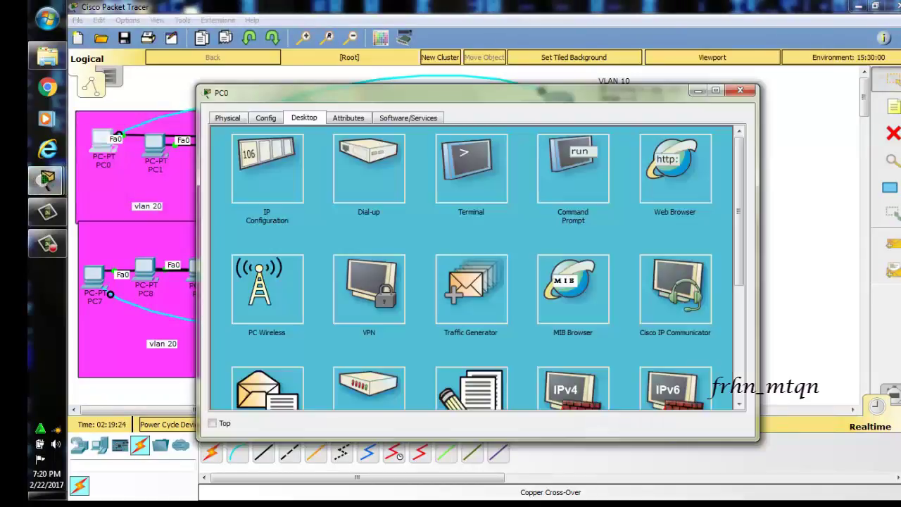
{"action": "left_click", "coordinate": [267, 169]}
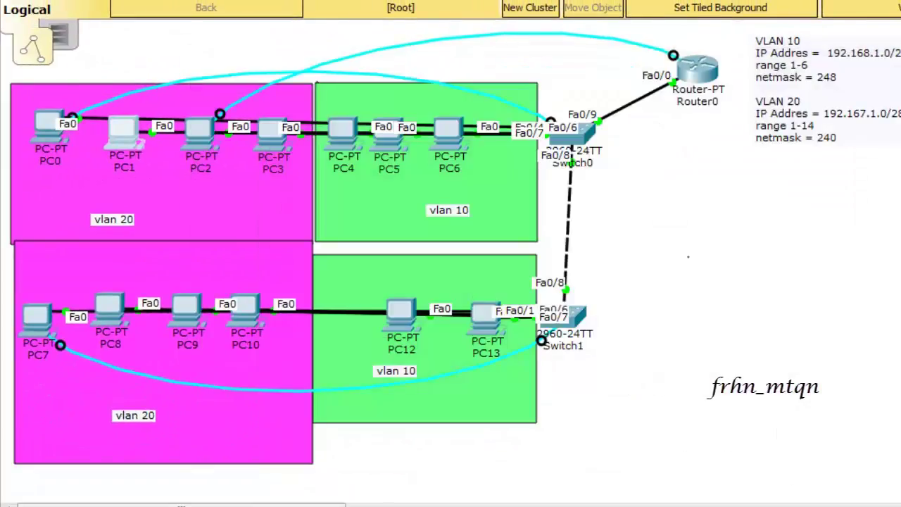
- Set PC1's IP configuration to DHCP
{"action": "left_click", "coordinate": [124, 133]}
{"action": "left_click", "coordinate": [281, 94]}
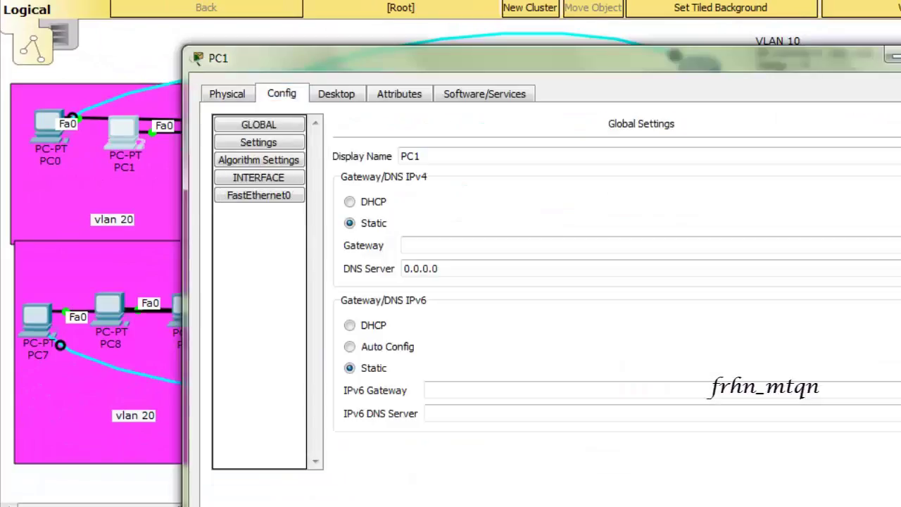
{"action": "left_click", "coordinate": [335, 93]}
{"action": "left_click", "coordinate": [282, 176]}
{"action": "left_click", "coordinate": [225, 171]}
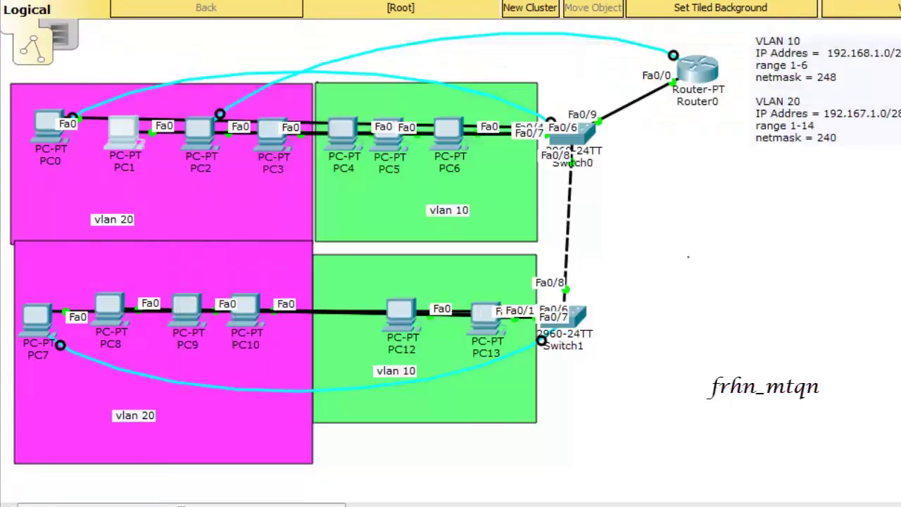
- Set PC2's IP configuration to DHCP
{"action": "left_click", "coordinate": [200, 132]}
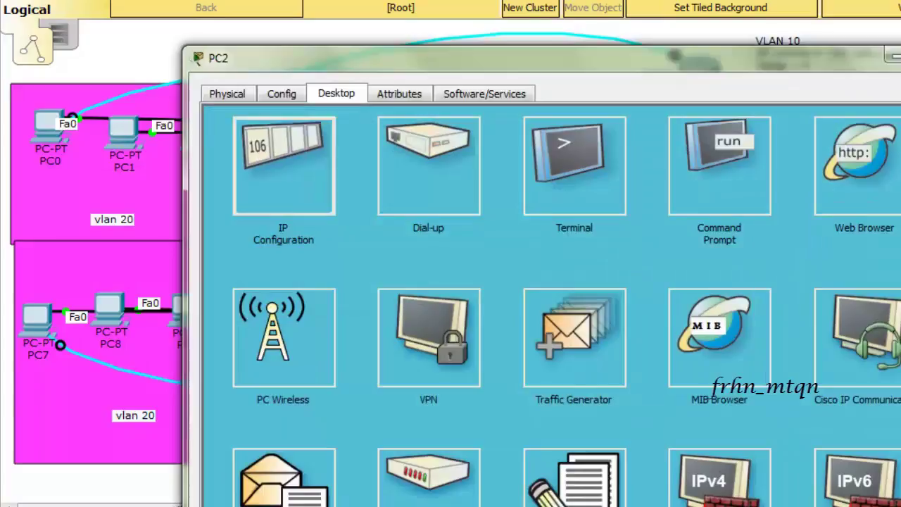
{"action": "left_click", "coordinate": [281, 176]}
{"action": "left_click", "coordinate": [226, 171]}
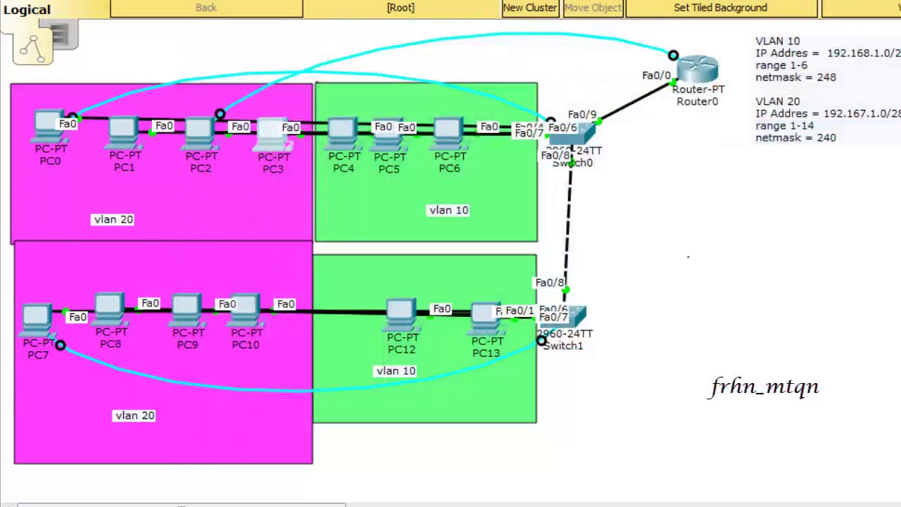
- Set PC3's IP configuration to DHCP and close its window
{"action": "left_click", "coordinate": [273, 136]}
{"action": "left_click", "coordinate": [336, 93]}
{"action": "left_click", "coordinate": [251, 155]}
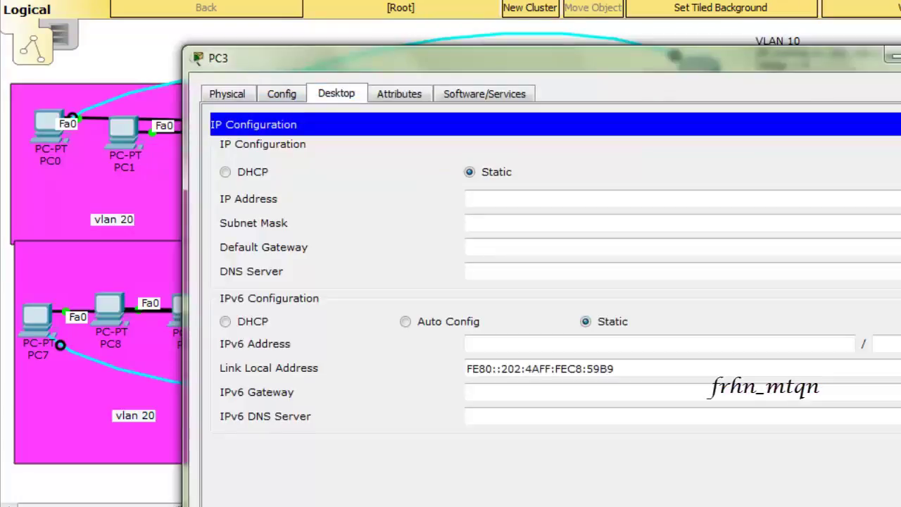
{"action": "left_click", "coordinate": [225, 172]}
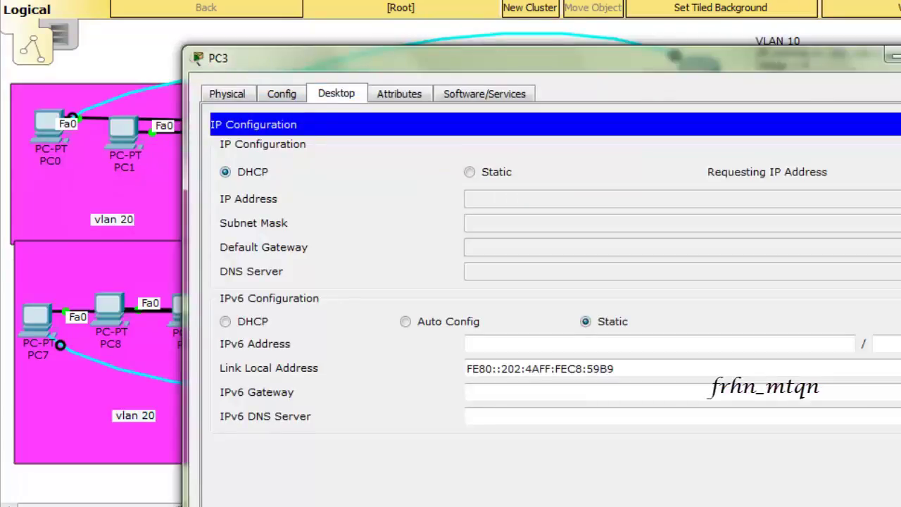
{"action": "left_click", "coordinate": [897, 124]}
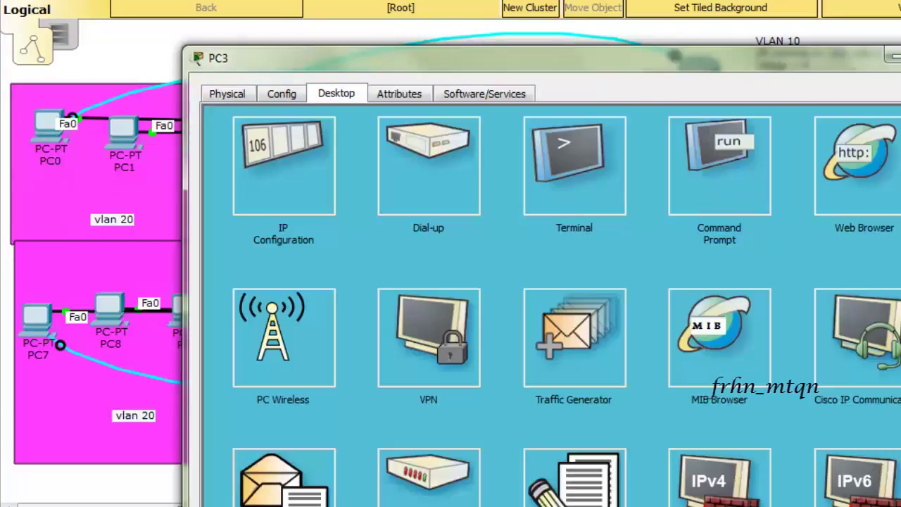
{"action": "left_click", "coordinate": [894, 57]}
- Set PC10's IP configuration to DHCP in the lower VLAN 20 area and close its window
{"action": "left_click", "coordinate": [245, 310]}
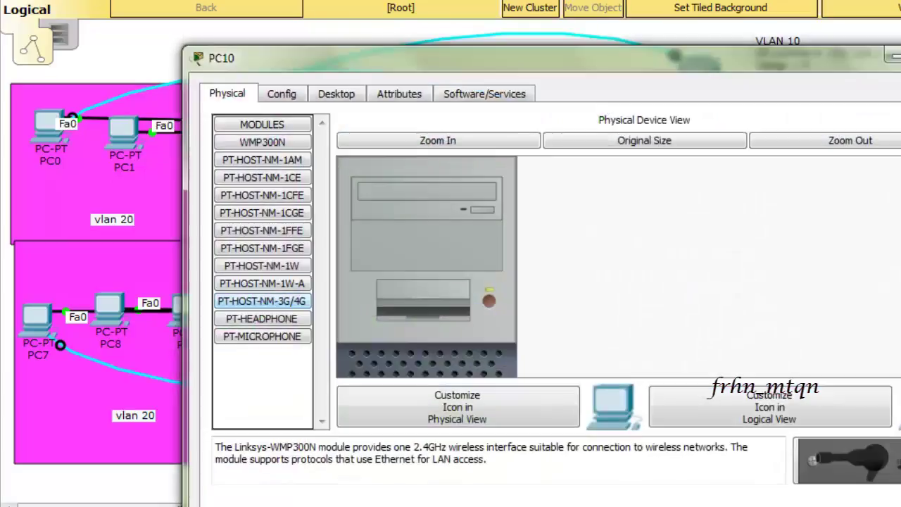
{"action": "left_click", "coordinate": [336, 92]}
{"action": "left_click", "coordinate": [282, 149]}
{"action": "left_click", "coordinate": [225, 172]}
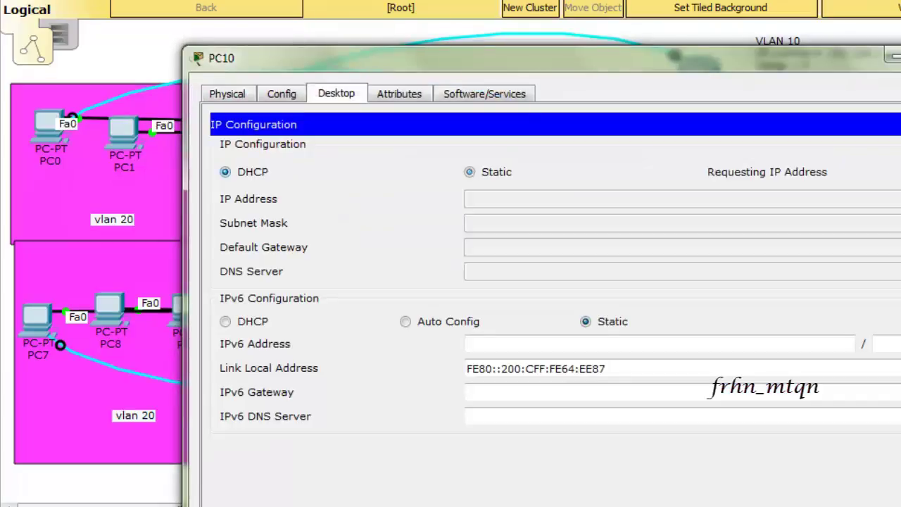
{"action": "left_click", "coordinate": [898, 124]}
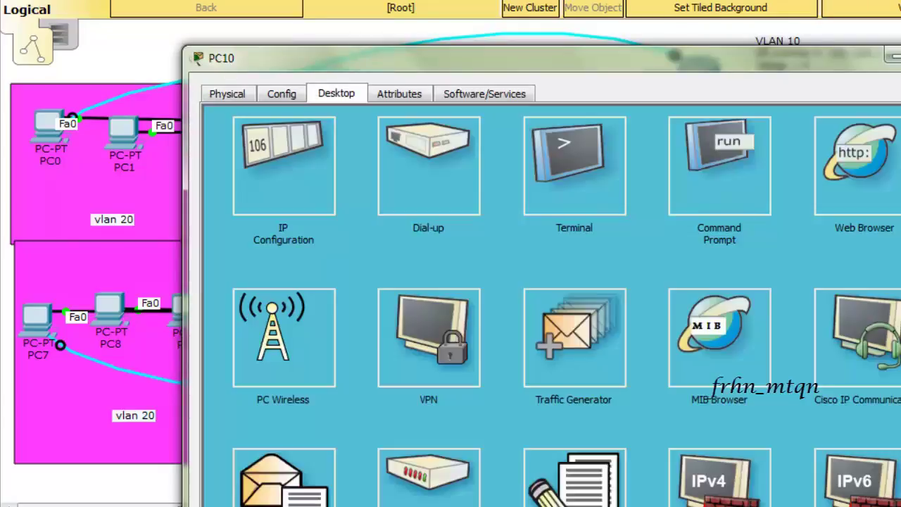
{"action": "key", "text": "alt+F4"}
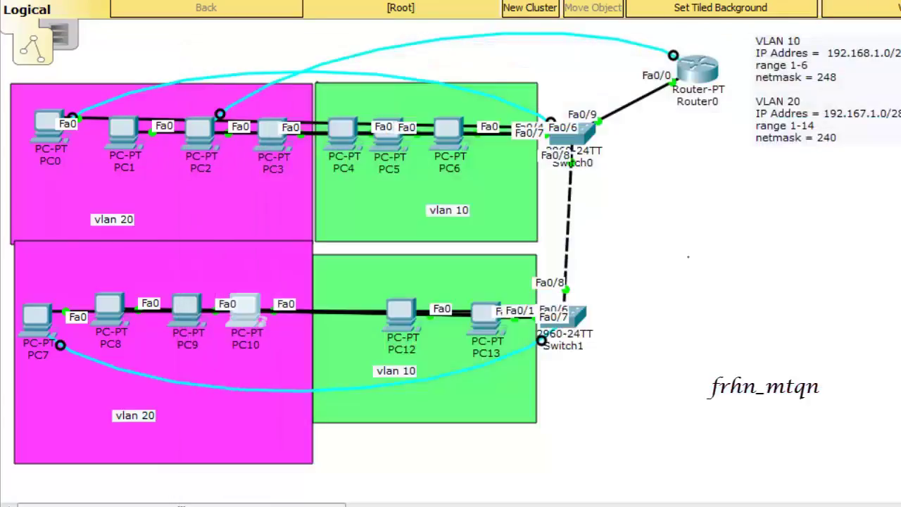
- Set the IP configurations of PC9 and PC8 in the lower VLAN 20 area to DHCP
{"action": "left_click", "coordinate": [152, 353]}
{"action": "left_click", "coordinate": [187, 310]}
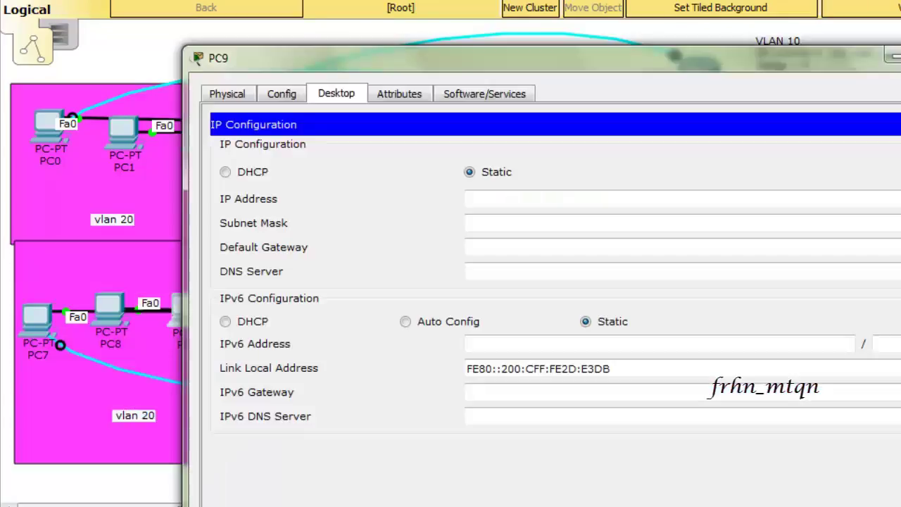
{"action": "left_click", "coordinate": [281, 94]}
{"action": "left_click", "coordinate": [336, 94]}
{"action": "left_click", "coordinate": [225, 172]}
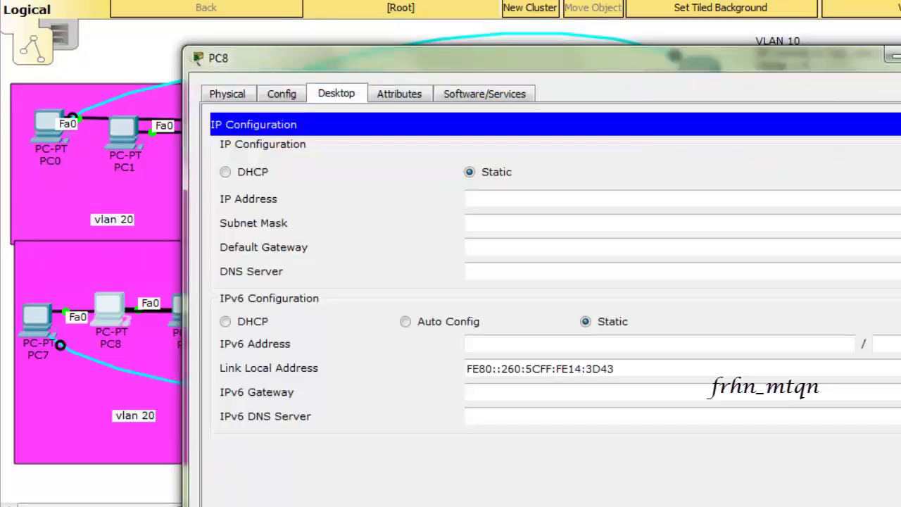
{"action": "left_click", "coordinate": [226, 171]}
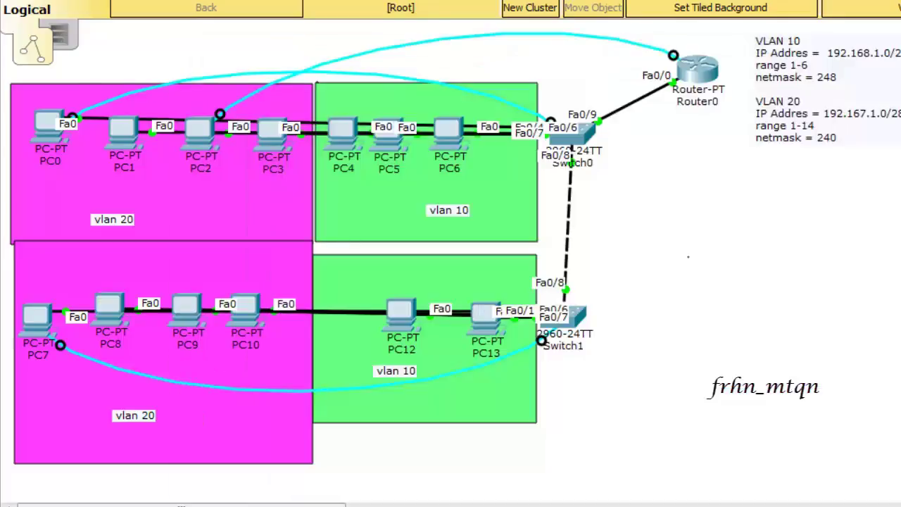
- Set PC7's IP configuration to DHCP and close its window
{"action": "left_click", "coordinate": [38, 320]}
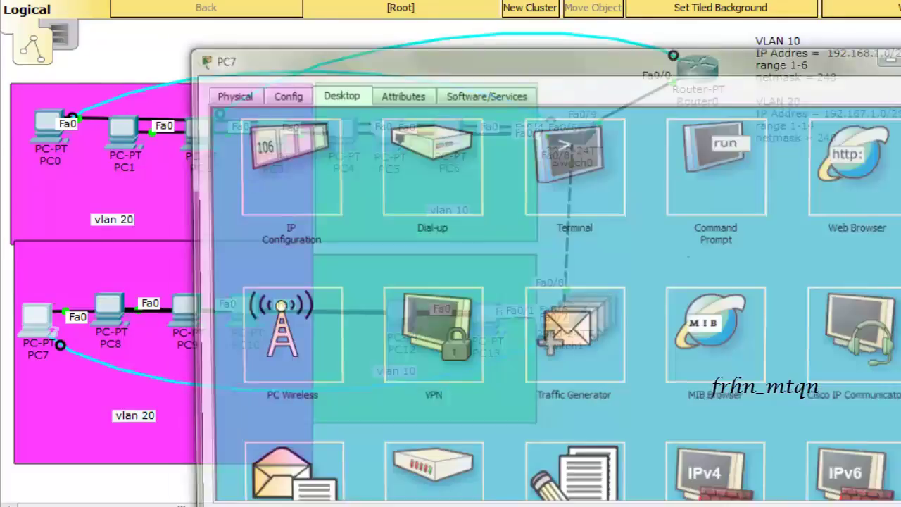
{"action": "left_click", "coordinate": [281, 169]}
{"action": "left_click", "coordinate": [225, 172]}
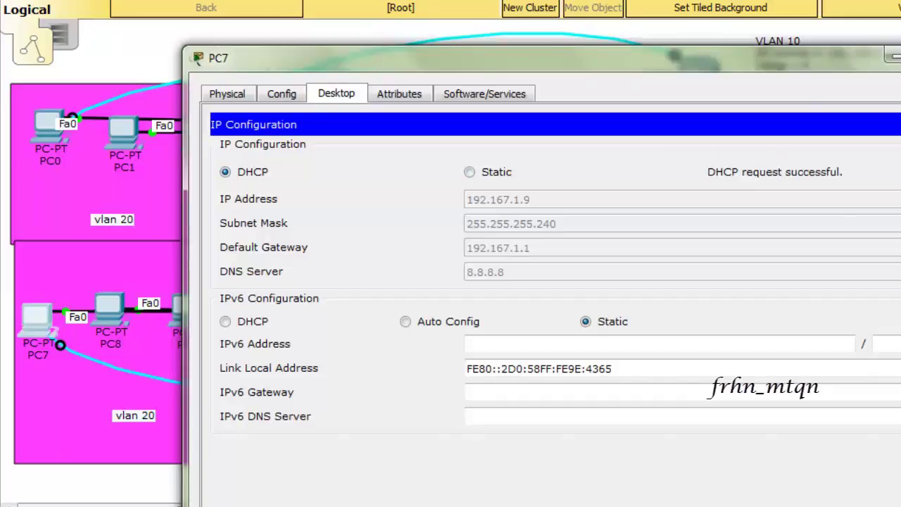
{"action": "key", "text": "alt+F4"}
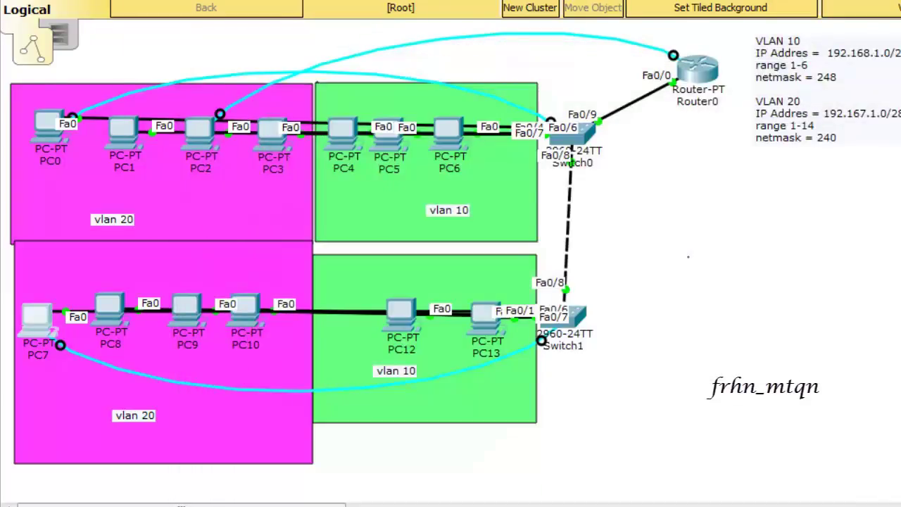
- Move the VLAN addressing note to just below Router0 and shift Router0 slightly down toward it
{"action": "left_click_drag", "start_coordinate": [816, 89], "coordinate": [674, 197]}
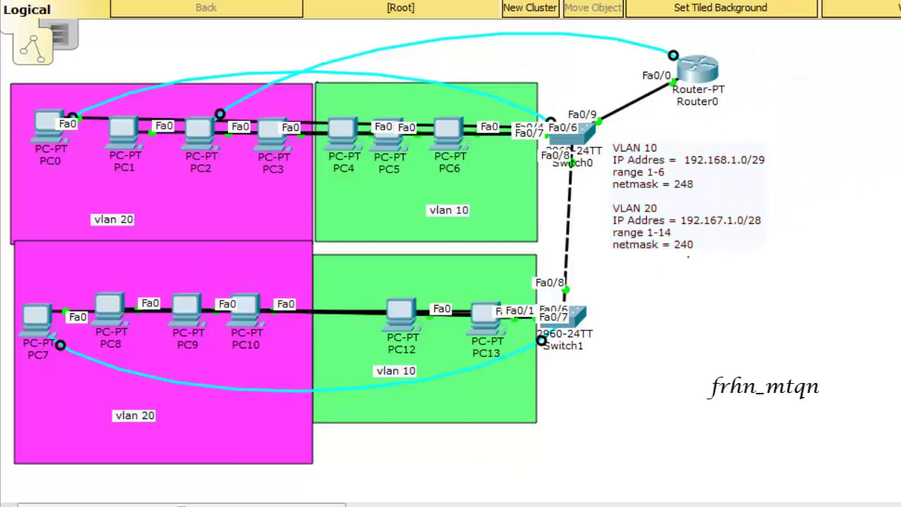
{"action": "left_click_drag", "start_coordinate": [698, 68], "coordinate": [695, 100]}
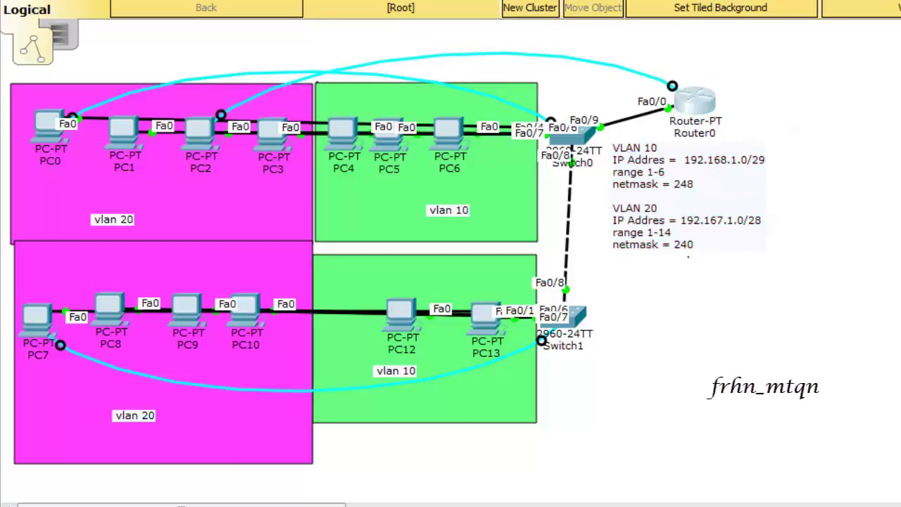